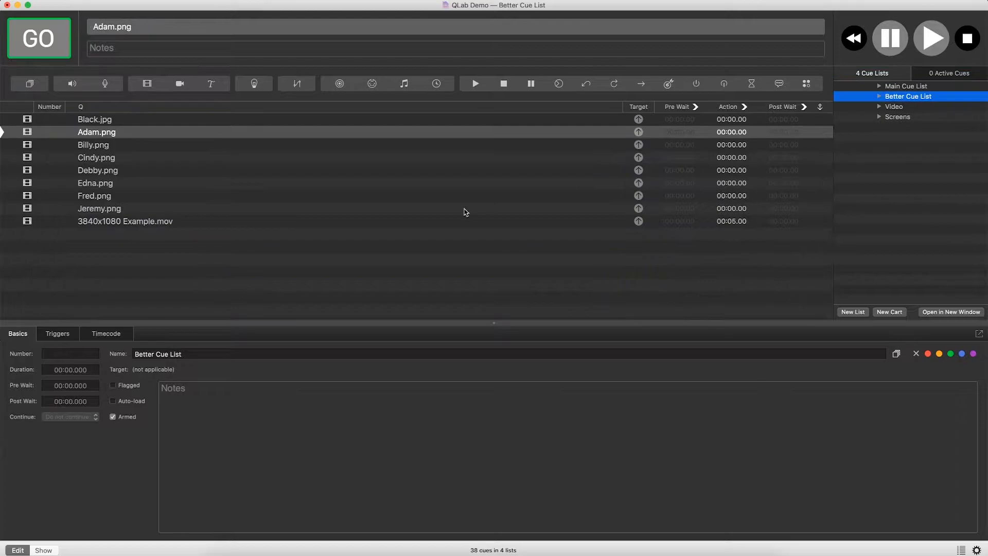
# - Tile the workspace window showing the Main Cue List to the left half of the screen and open the Audition window
pyautogui.click(371, 133)
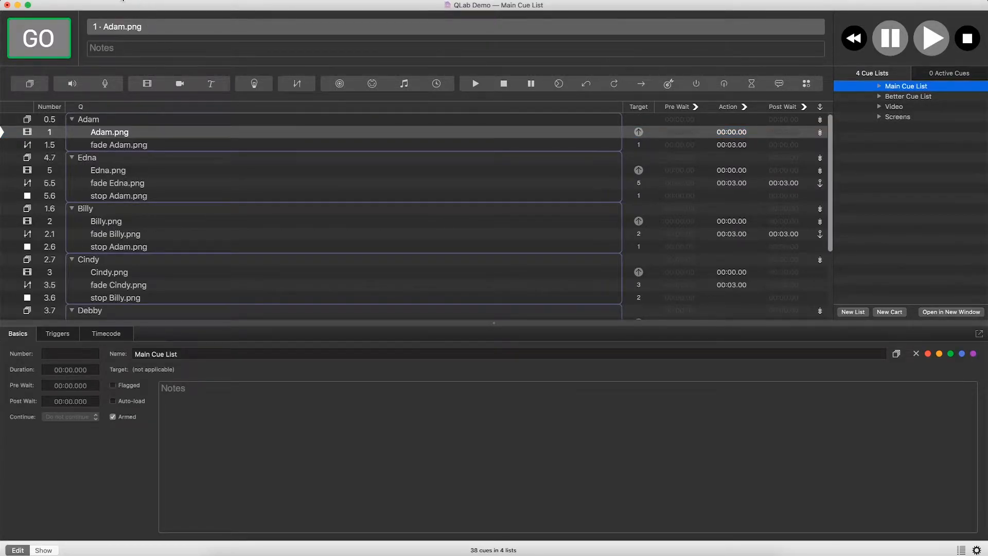
pyautogui.click(123, 1)
pyautogui.click(174, 96)
pyautogui.click(29, 6)
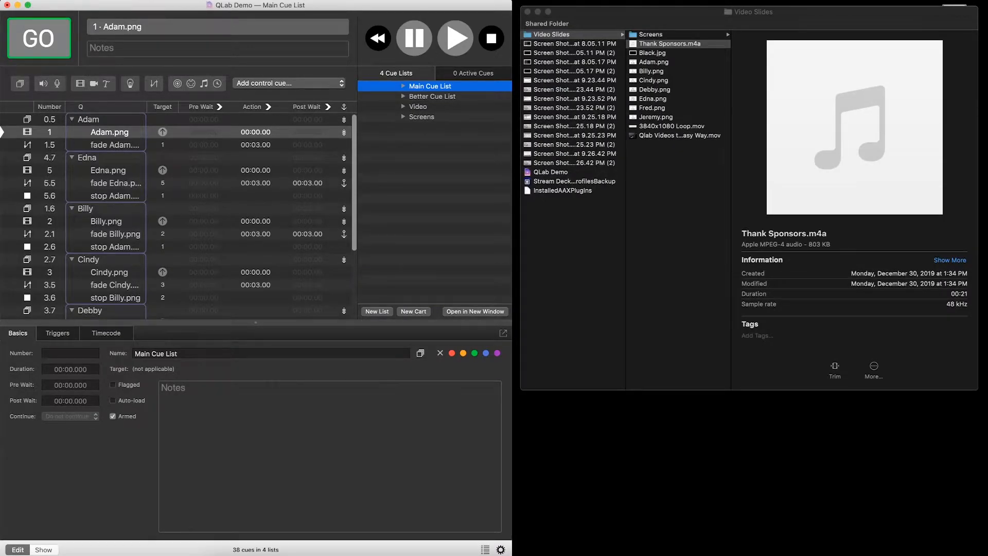
pyautogui.click(190, 1)
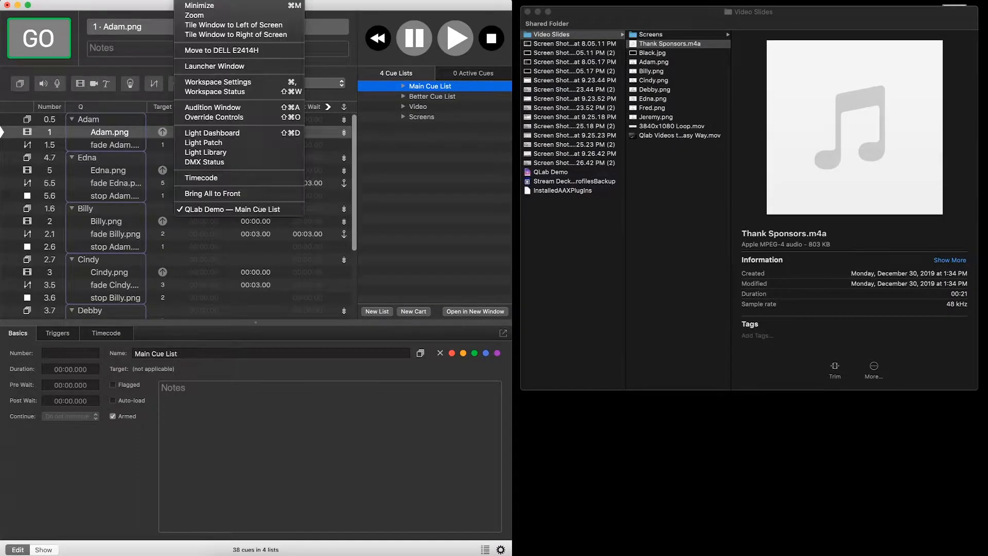
pyautogui.click(217, 110)
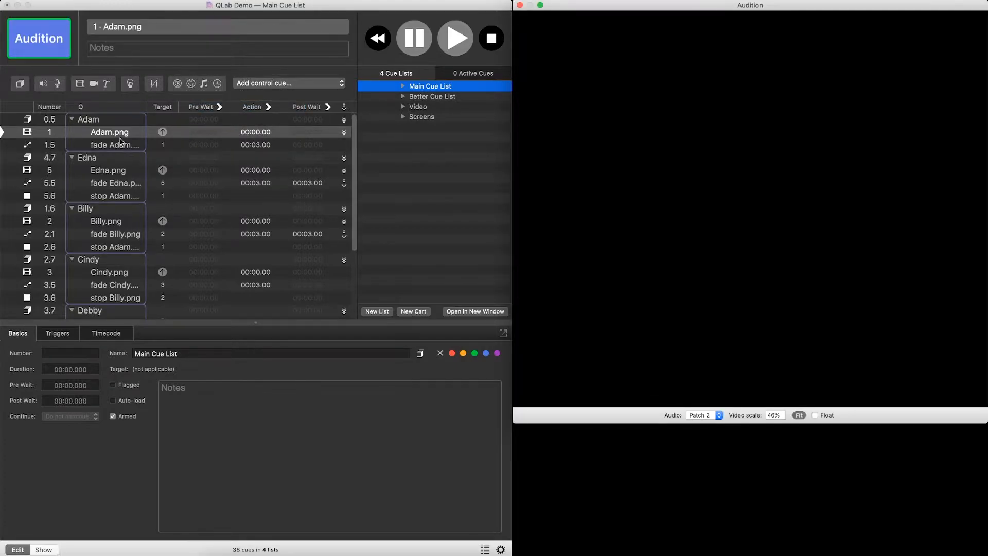
# - Inspect the Adam.png cue's opacity and its fade cue's geometry settings, and run the Adam group in audition
pyautogui.click(175, 141)
pyautogui.click(140, 136)
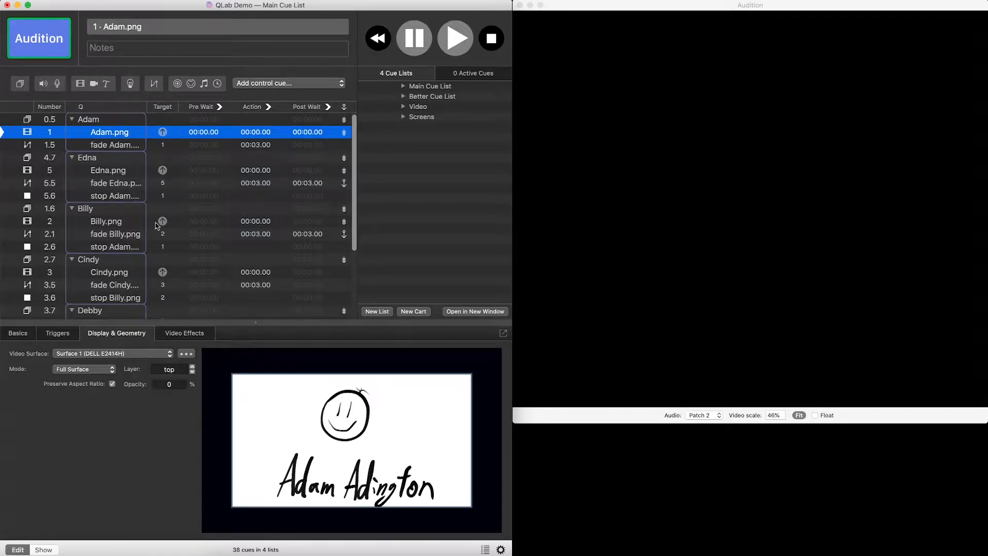
pyautogui.click(124, 145)
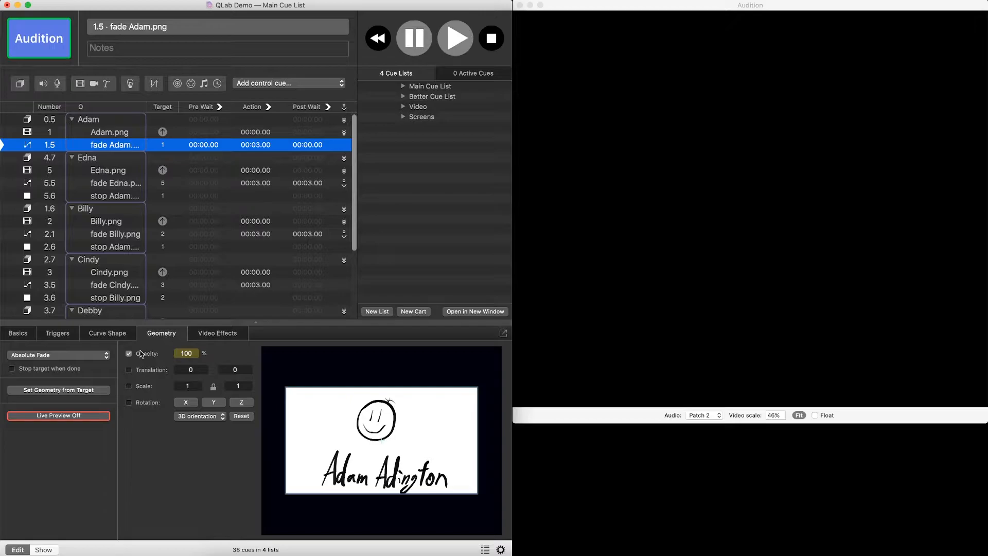
pyautogui.click(115, 123)
pyautogui.press('space')
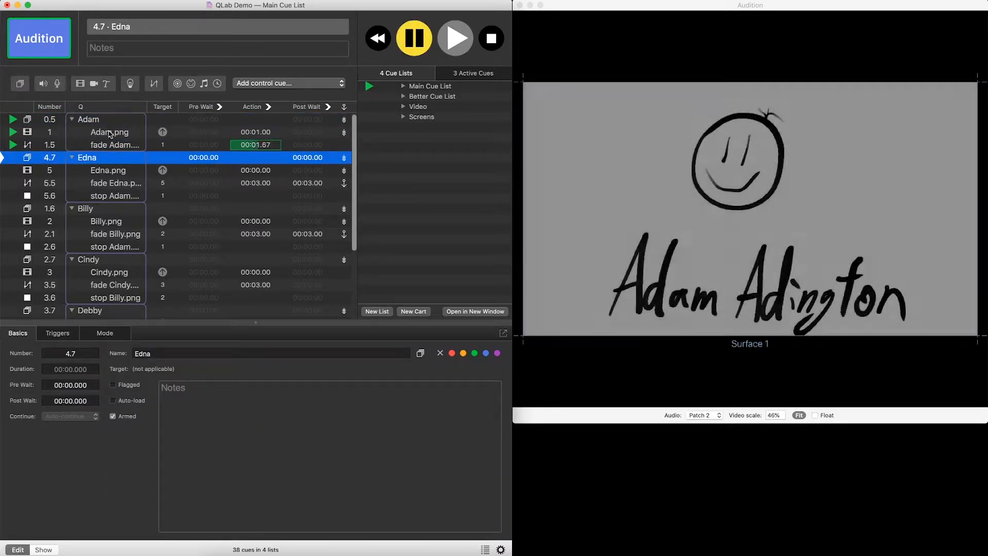
# - Inspect the video, fade and stop cues in the Edna group, and run the group in audition
pyautogui.click(113, 170)
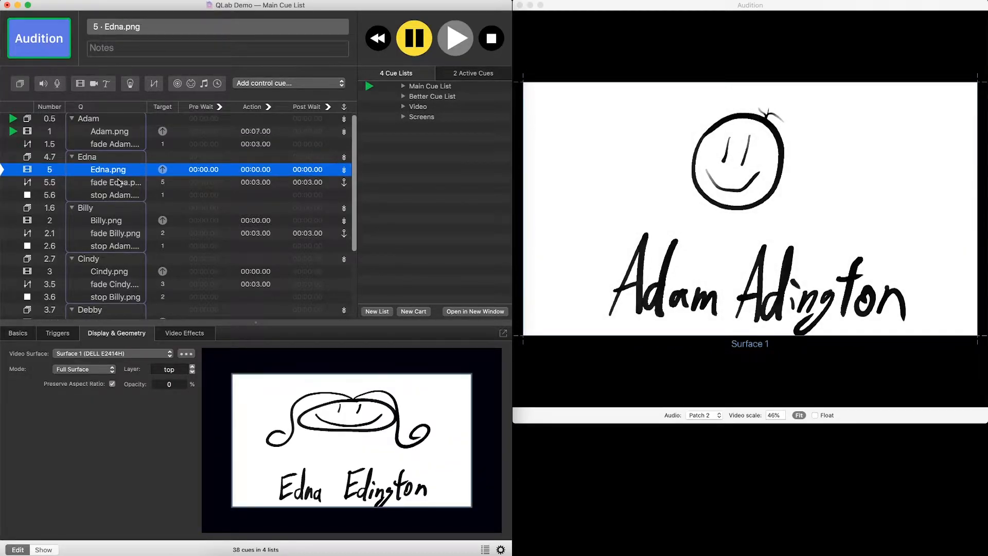
pyautogui.click(118, 183)
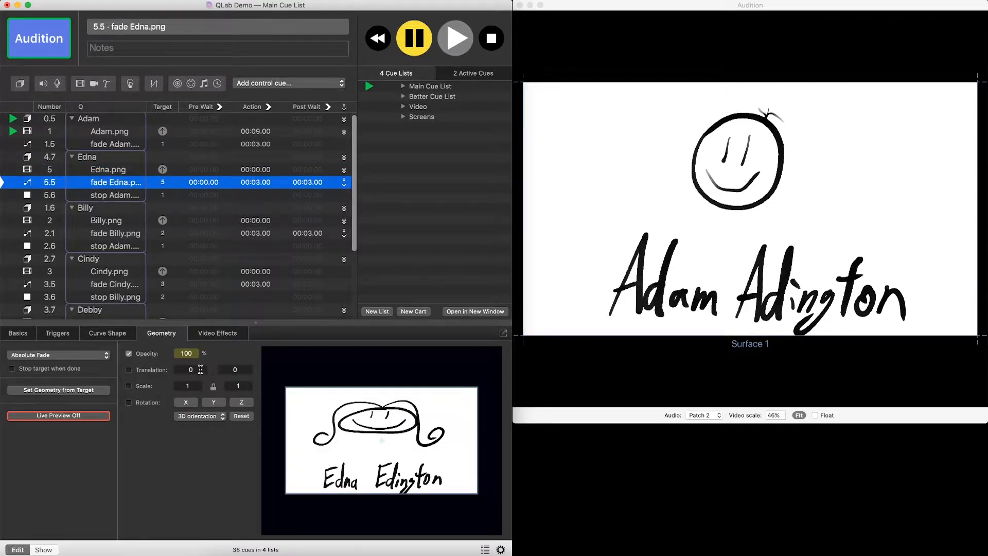
pyautogui.click(120, 196)
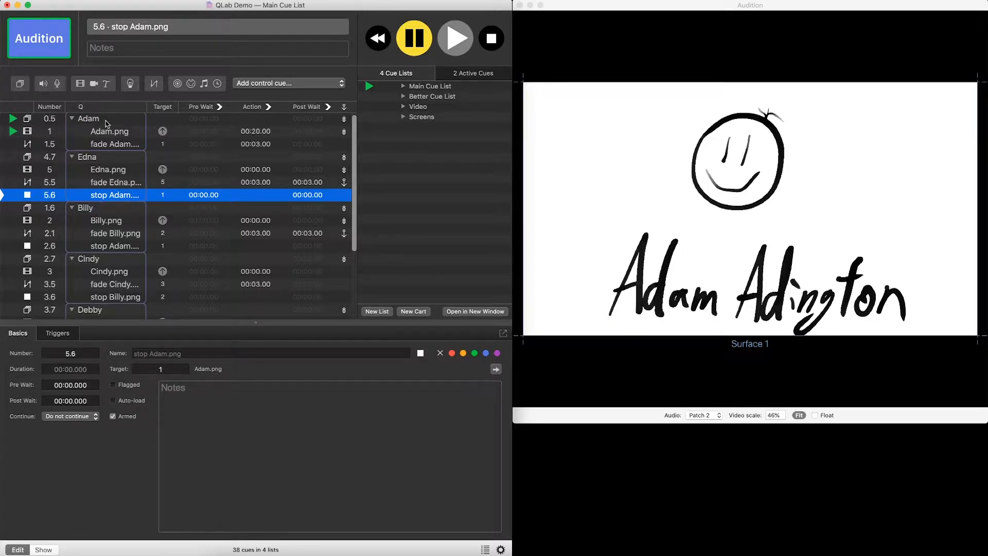
pyautogui.click(216, 158)
pyautogui.press('space')
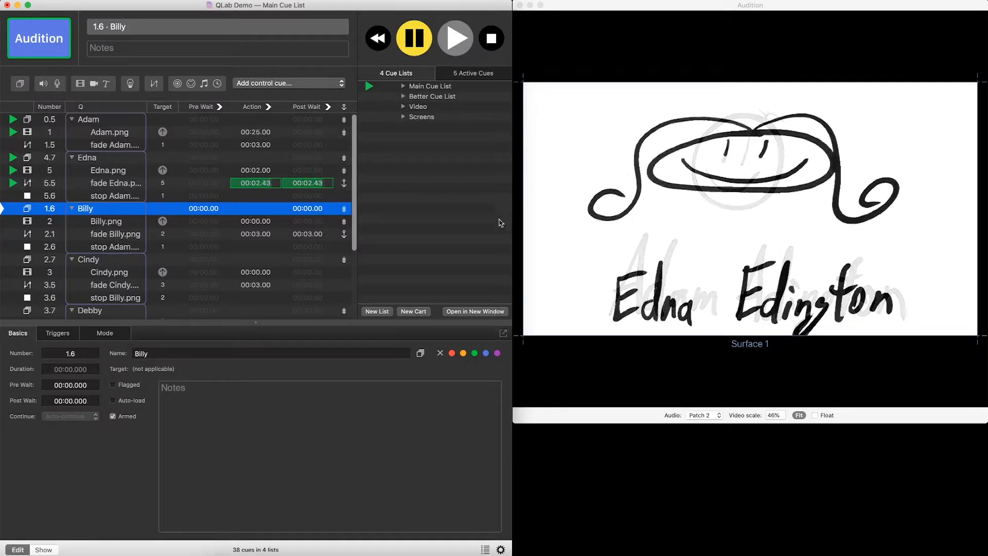
# - Add a fade cue targeting Fred.png and a Stop cue directly below it
pyautogui.scroll(-5, 130, 225)
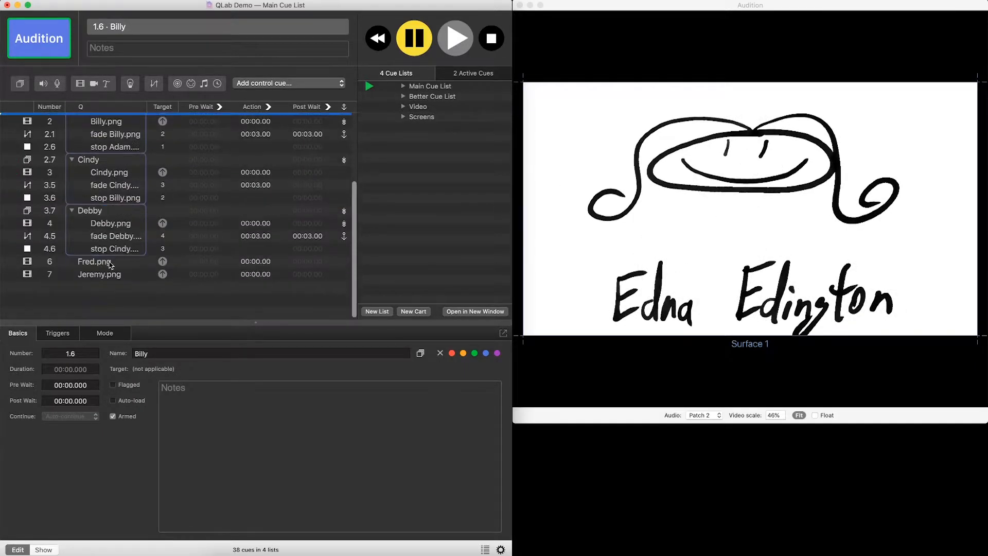
pyautogui.click(111, 265)
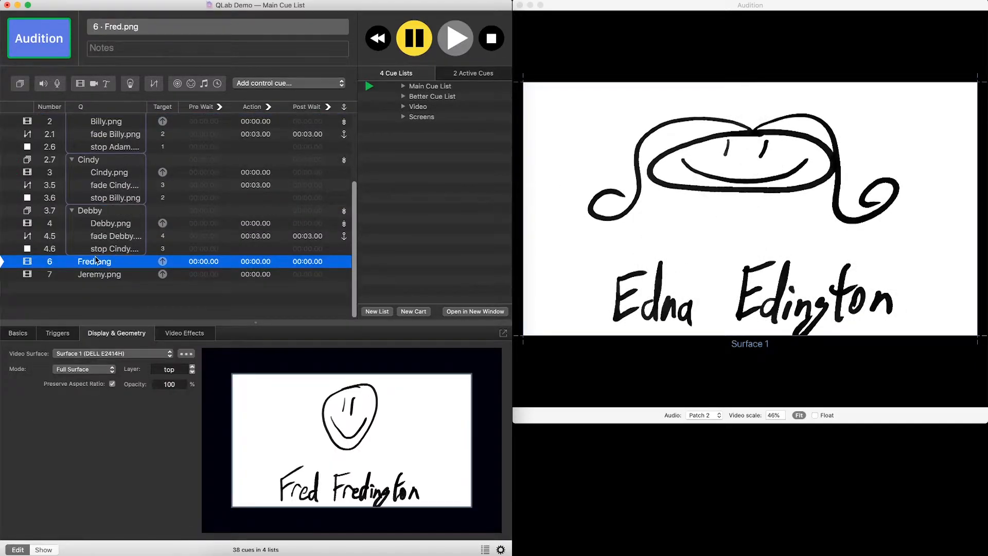
pyautogui.click(155, 84)
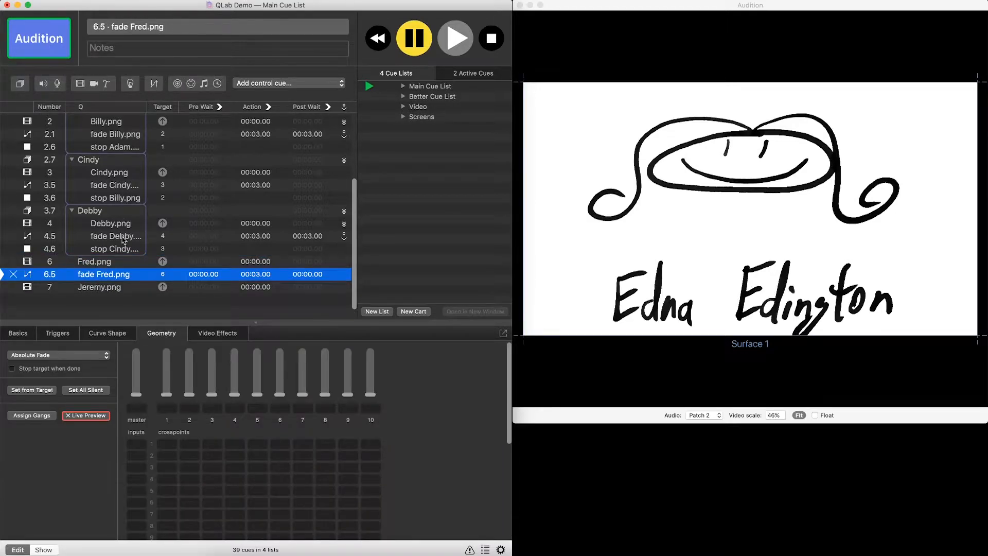
pyautogui.click(308, 86)
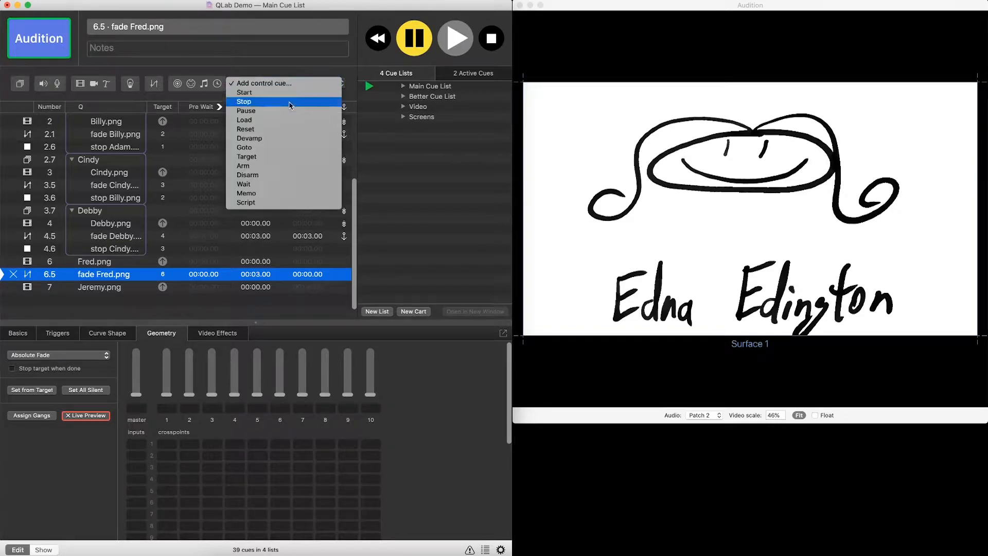
pyautogui.click(292, 70)
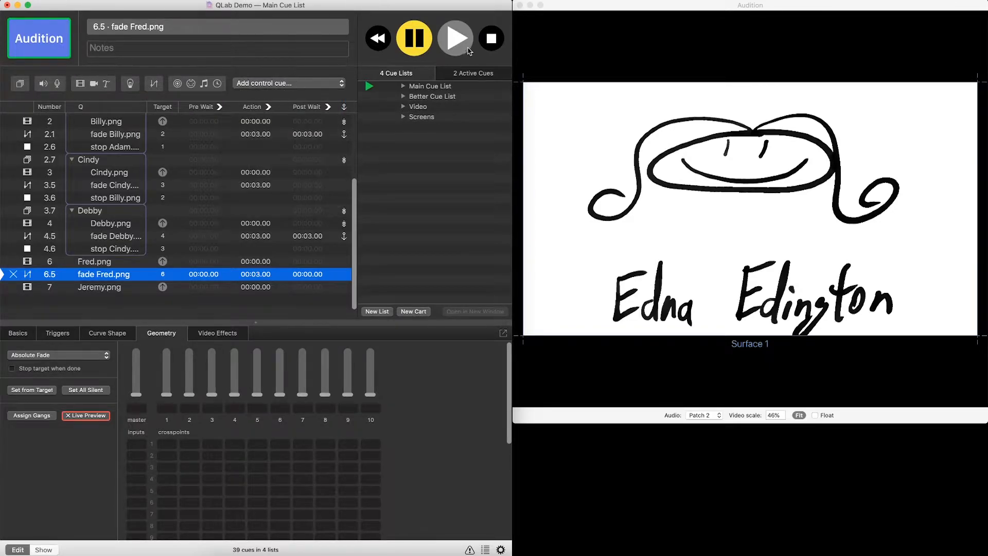
pyautogui.moveTo(513, 23)
pyautogui.mouseDown()
pyautogui.moveTo(624, 22)
pyautogui.moveTo(511, 18)
pyautogui.mouseUp()
pyautogui.click(309, 84)
pyautogui.click(289, 102)
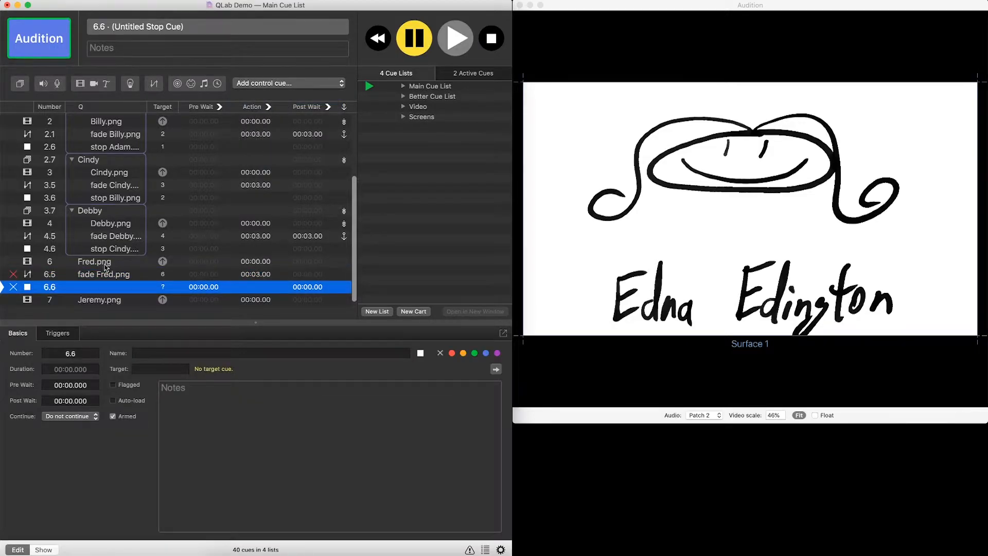
# - Set Fred.png's opacity to 0% and enable opacity in its fade cue with a value of 100%
pyautogui.click(105, 265)
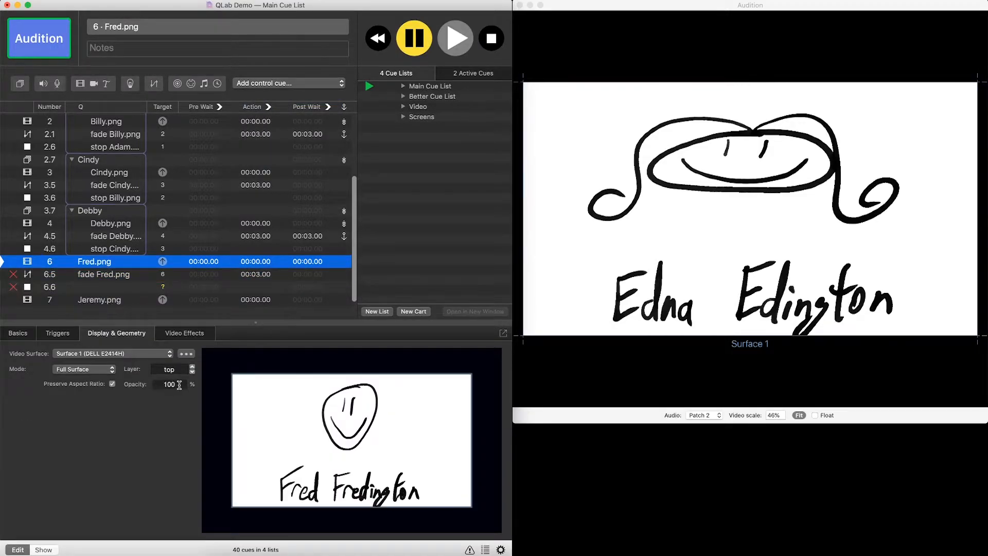
pyautogui.write('51')
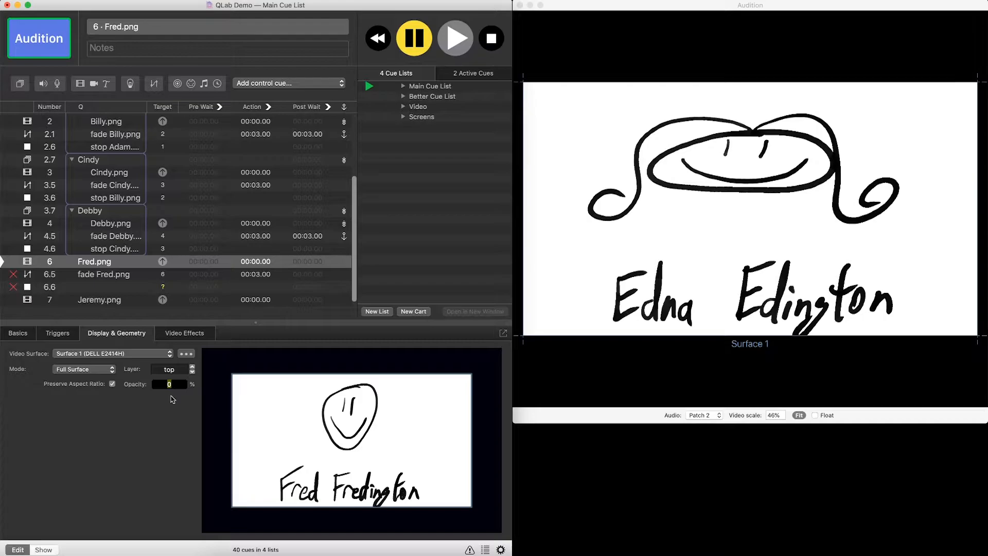
pyautogui.click(105, 276)
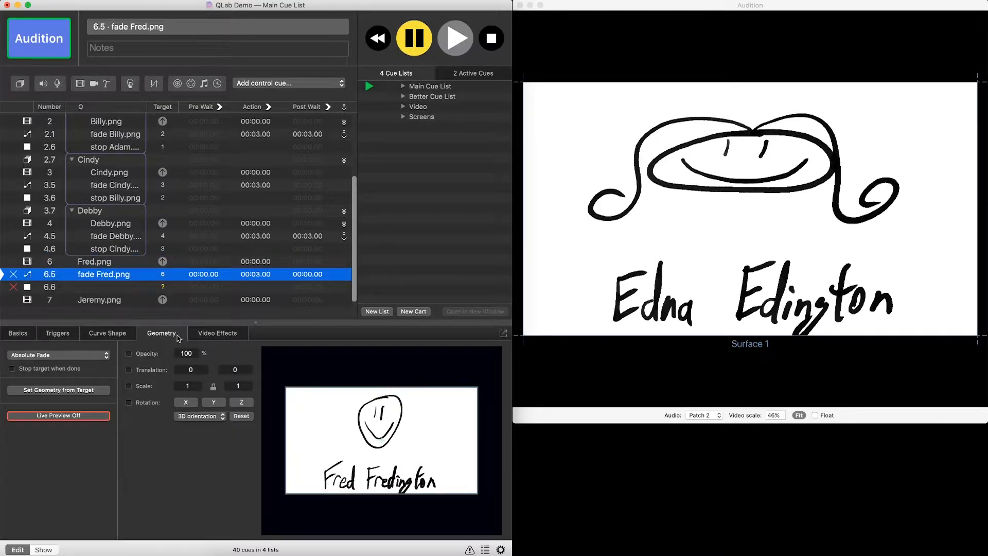
pyautogui.click(128, 355)
pyautogui.write('95')
pyautogui.press('Return')
pyautogui.write('100')
pyautogui.press('Return')
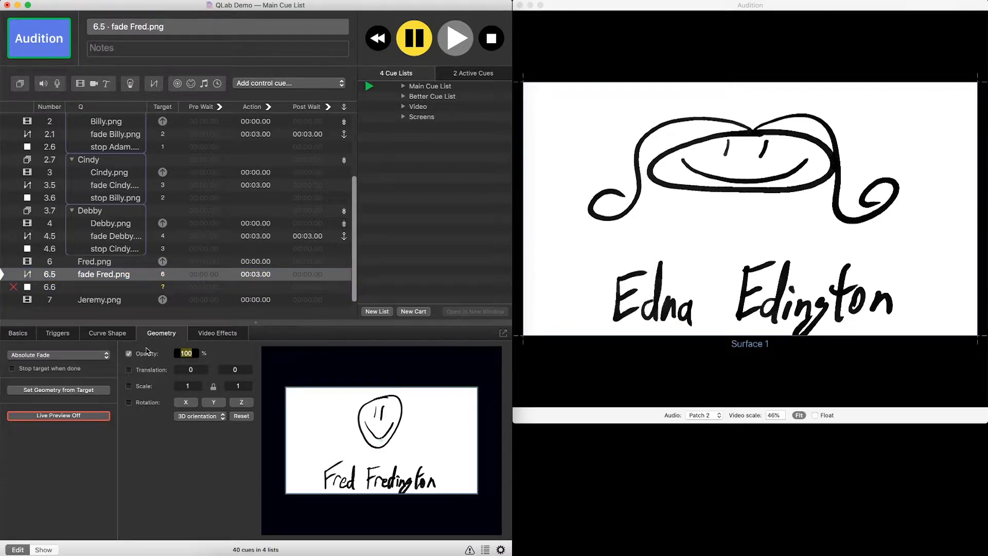
# - Target the new stop cue at Debby.png and group it with Fred.png and the Fred fade cue
pyautogui.click(96, 287)
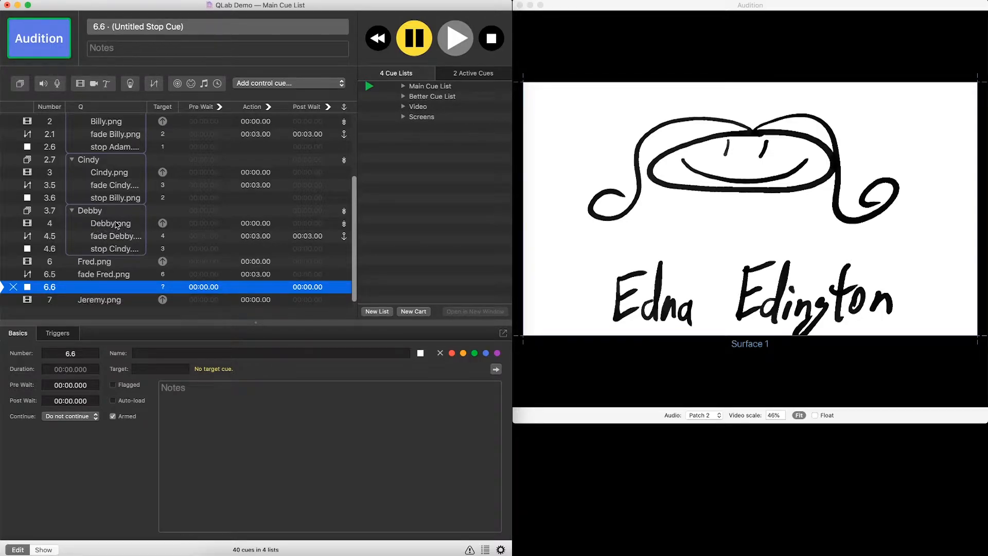
pyautogui.moveTo(117, 225); pyautogui.dragTo(114, 287)
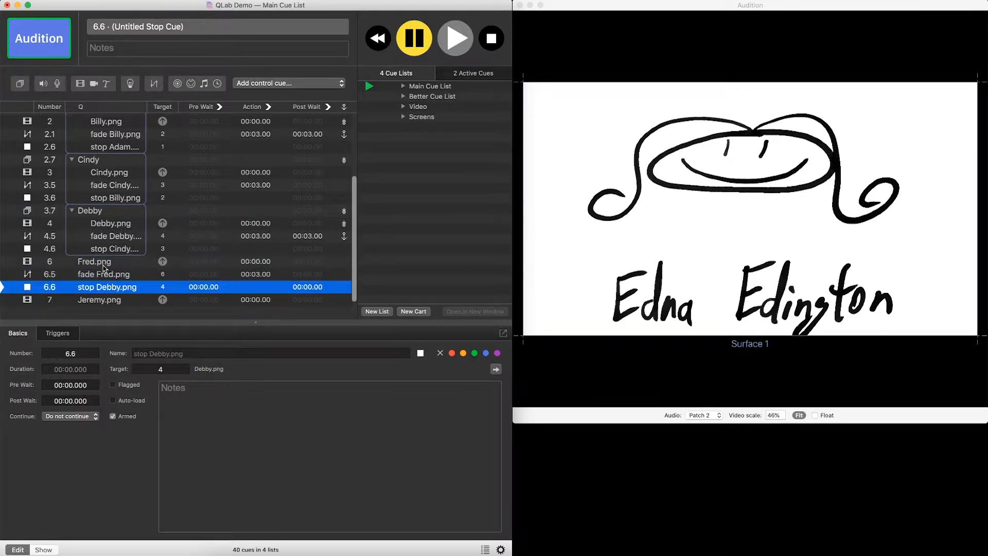
pyautogui.click(105, 267)
pyautogui.keyDown('shift'); pyautogui.click(111, 292); pyautogui.keyUp('shift')
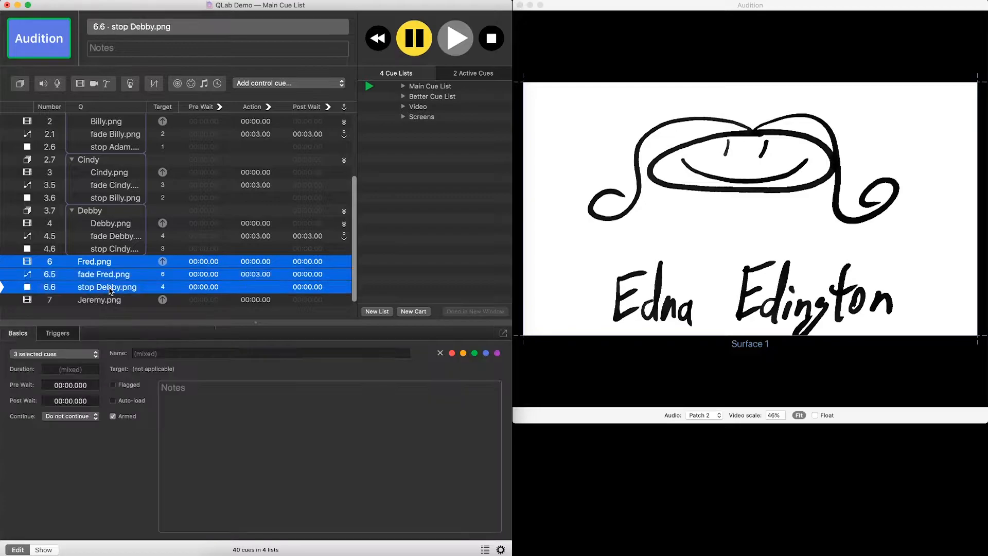
pyautogui.click(21, 83)
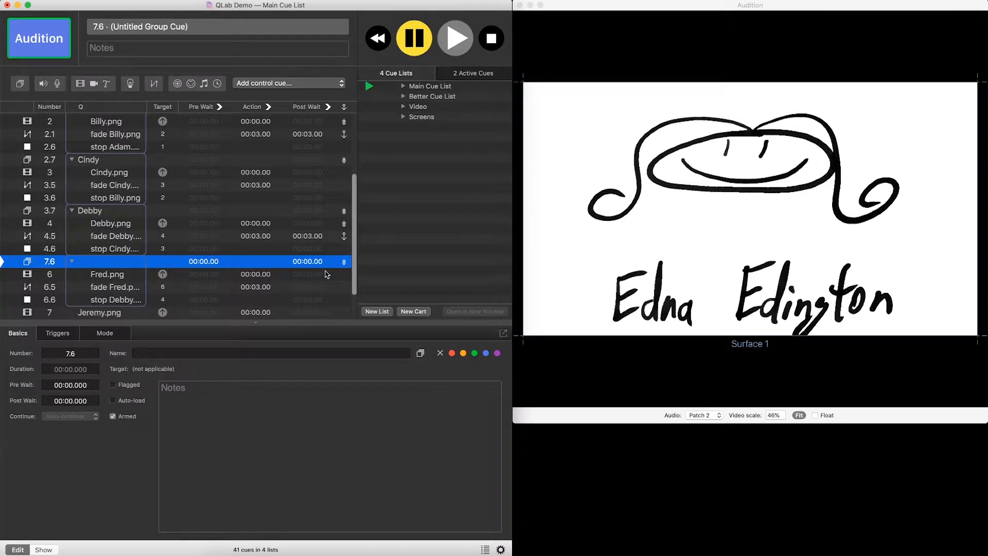
# - Set Fred.png to Auto Continue and the Fred fade cue to Auto Follow
pyautogui.click(344, 278)
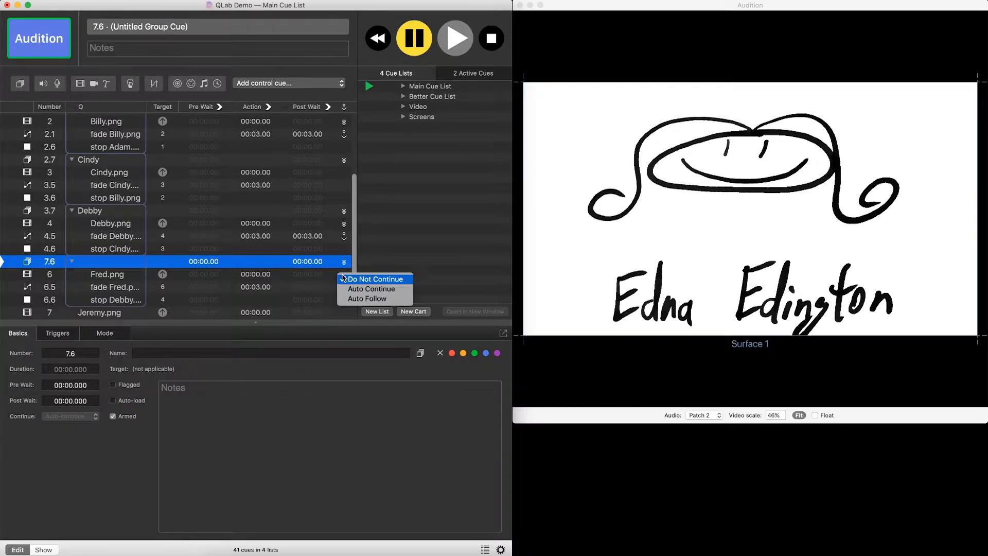
pyautogui.click(350, 290)
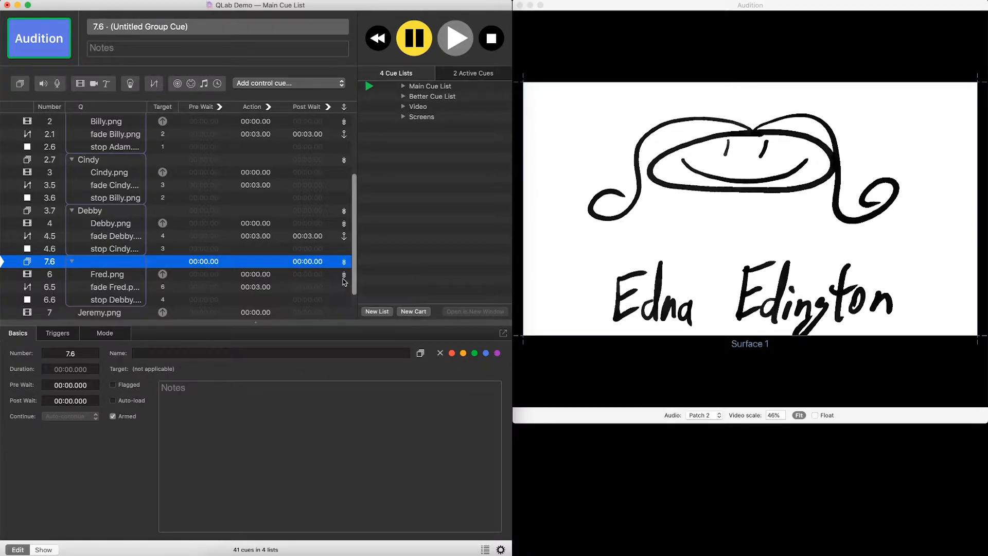
pyautogui.click(345, 289)
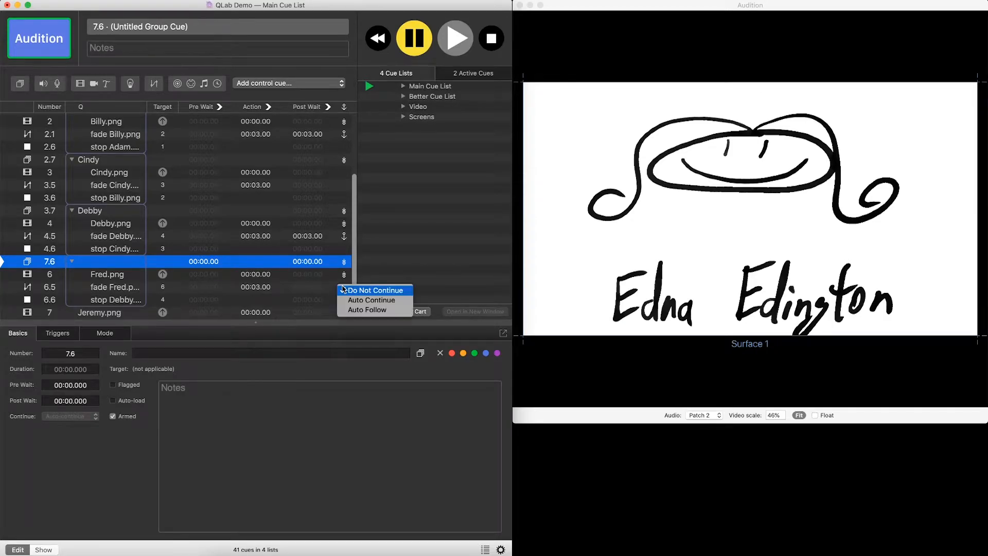
pyautogui.click(364, 311)
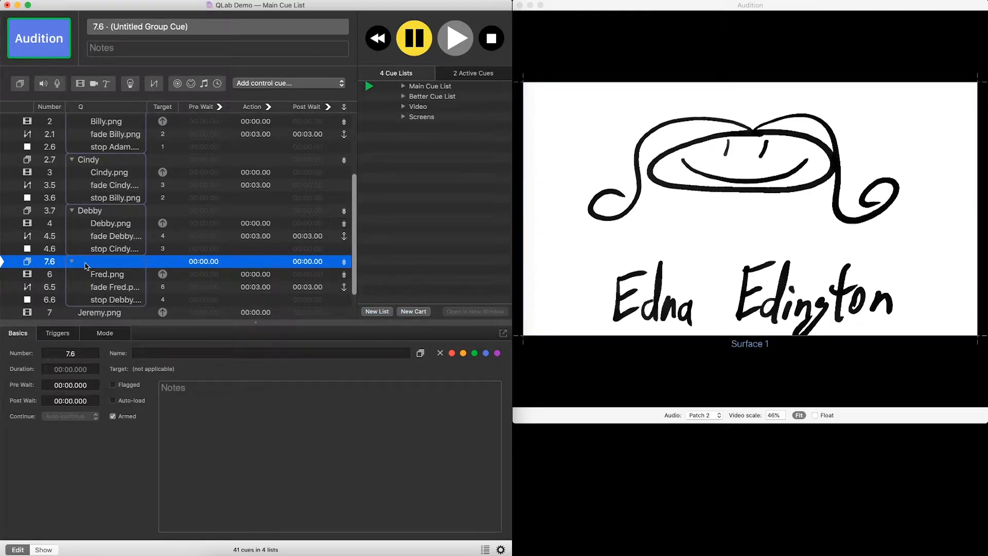
# - Review the video, fade and stop cues in the new Fred group alongside the earlier groups in the list
pyautogui.click(110, 276)
pyautogui.click(108, 287)
pyautogui.click(107, 275)
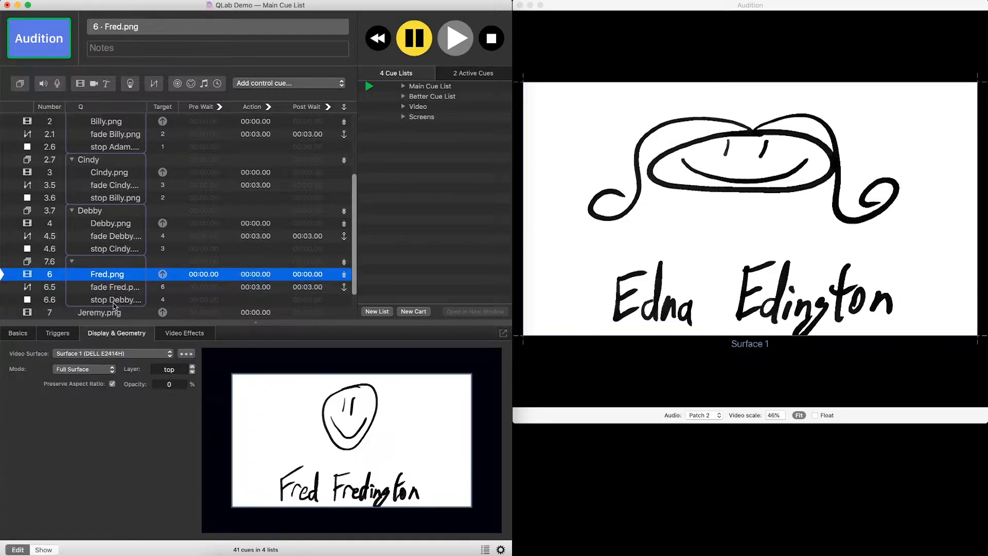
pyautogui.click(113, 300)
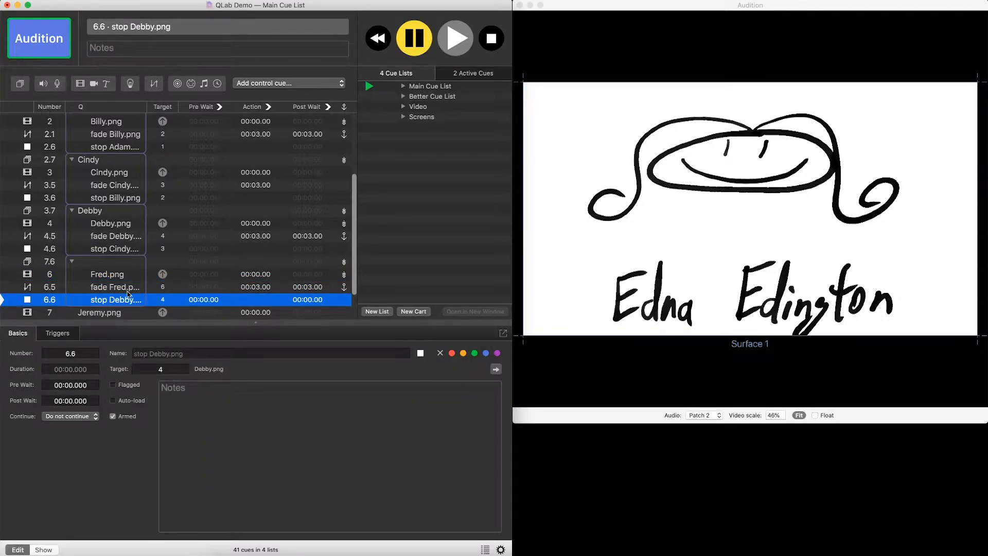
pyautogui.scroll(5, 112, 272)
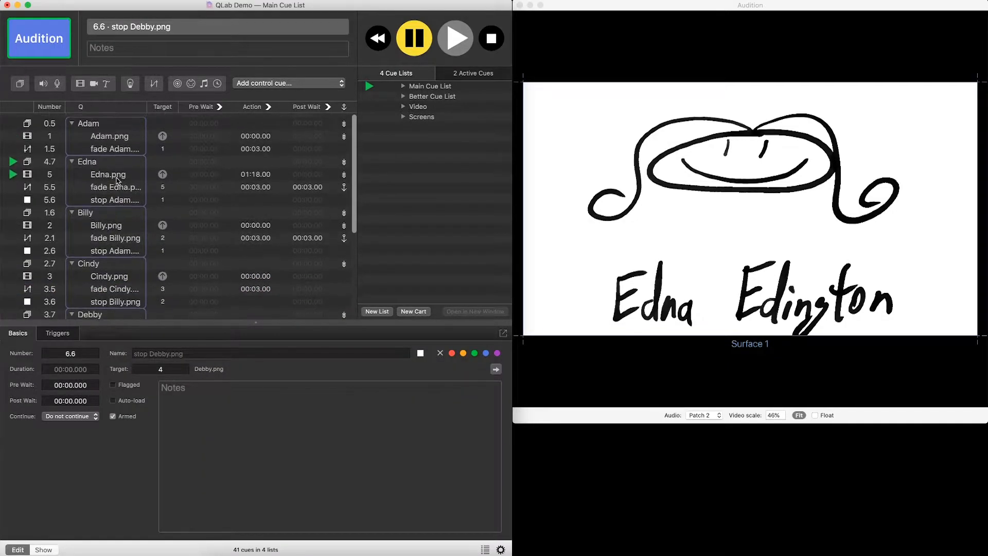
pyautogui.scroll(-5, 113, 209)
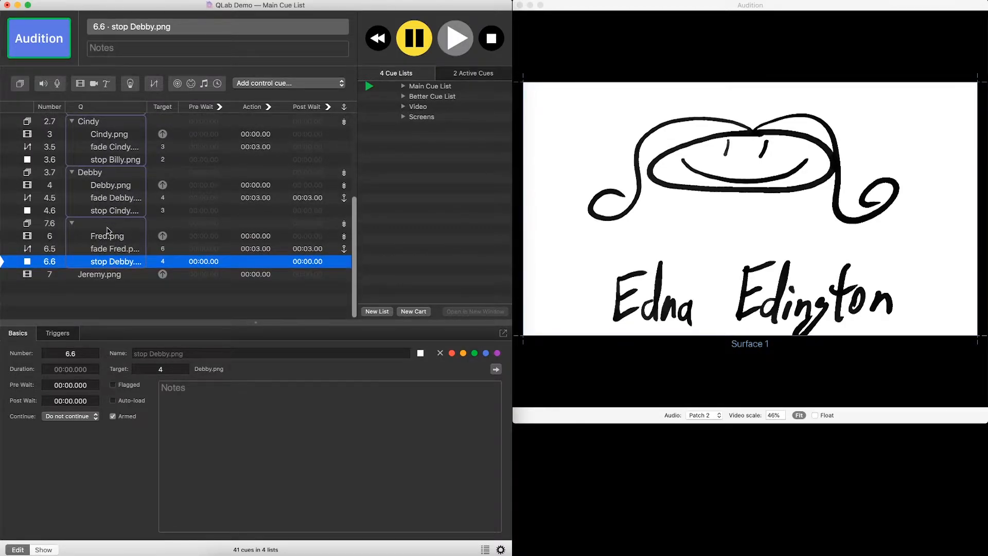
pyautogui.click(109, 227)
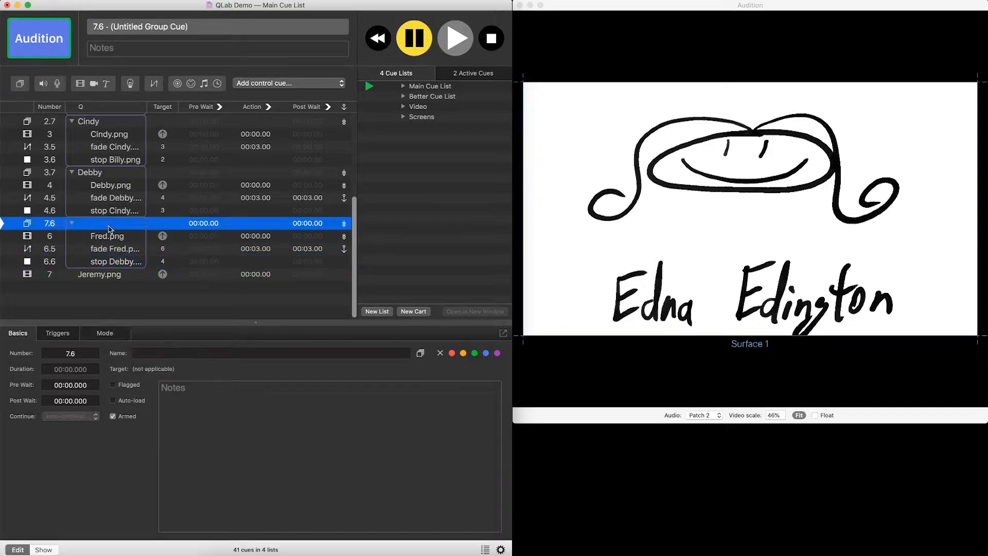
# - Open the Better Cue List
pyautogui.click(412, 96)
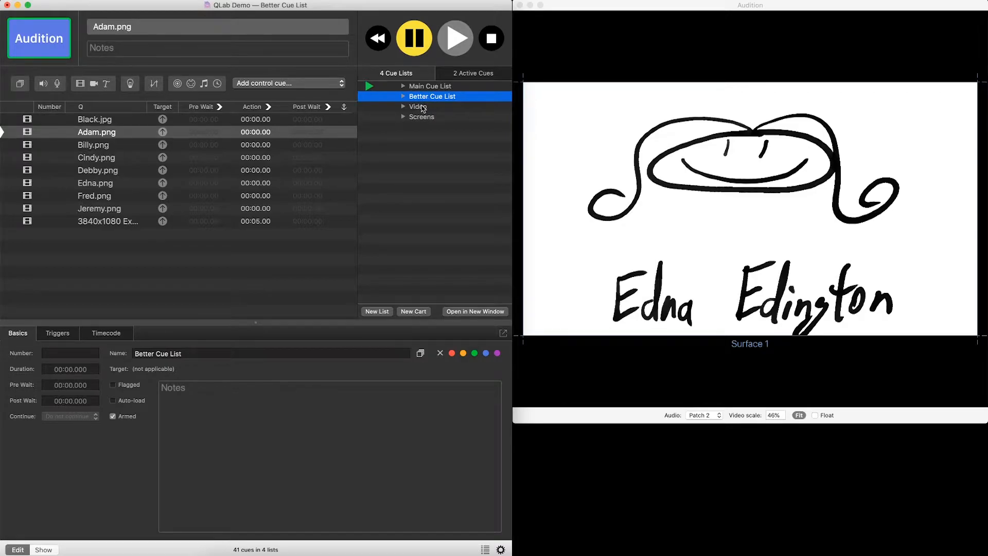
# - Create a new cue list and name it Even Better Cue List
pyautogui.click(376, 312)
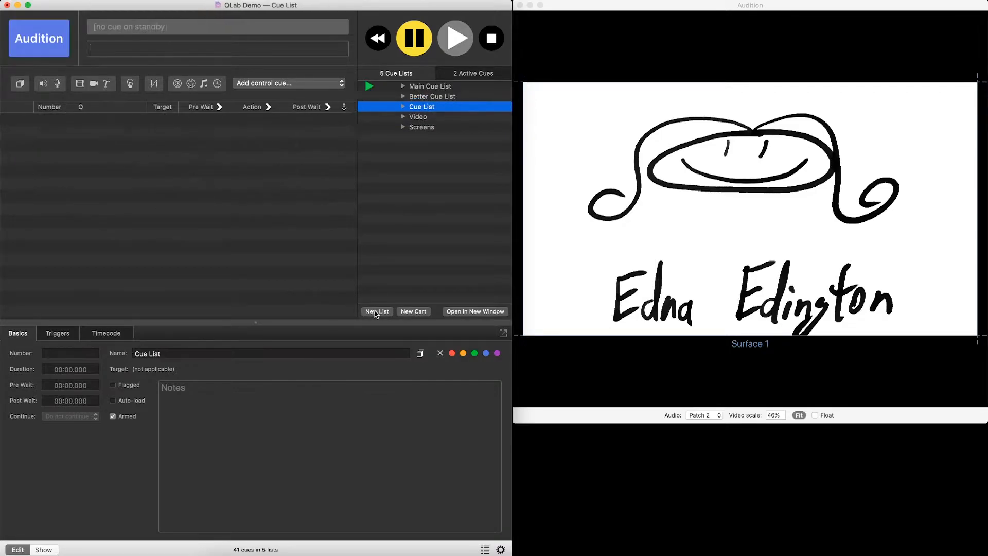
pyautogui.doubleClick(423, 109)
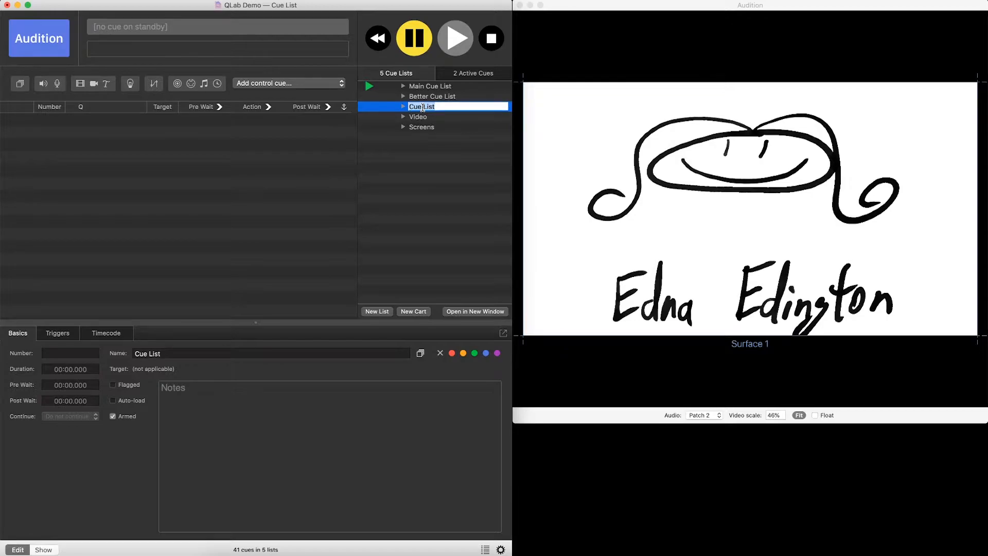
pyautogui.write('Better')
pyautogui.press('Return')
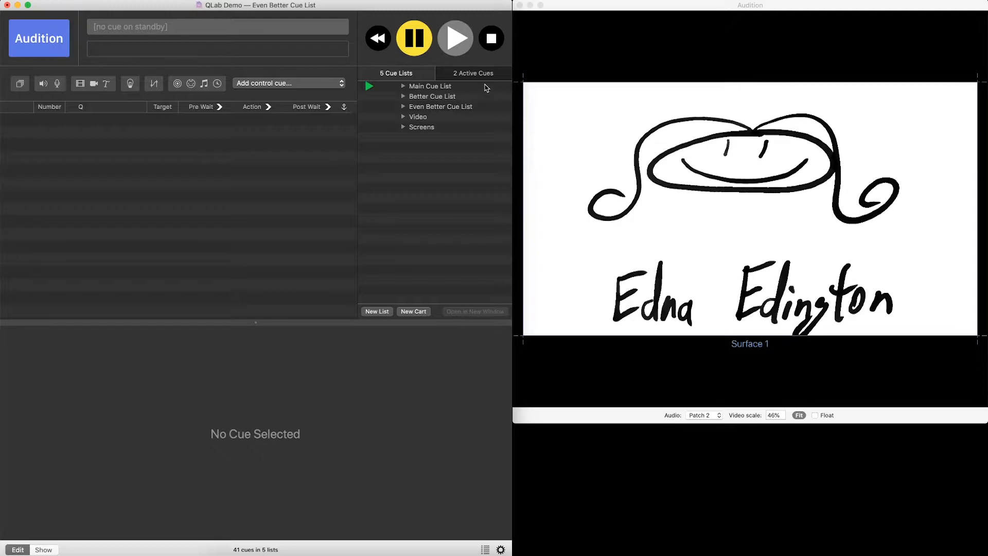
# - Turn off Audition mode and add the eight images from Black.jpg to Jeremy.png in the Video Slides folder as video cues
pyautogui.click(60, 60)
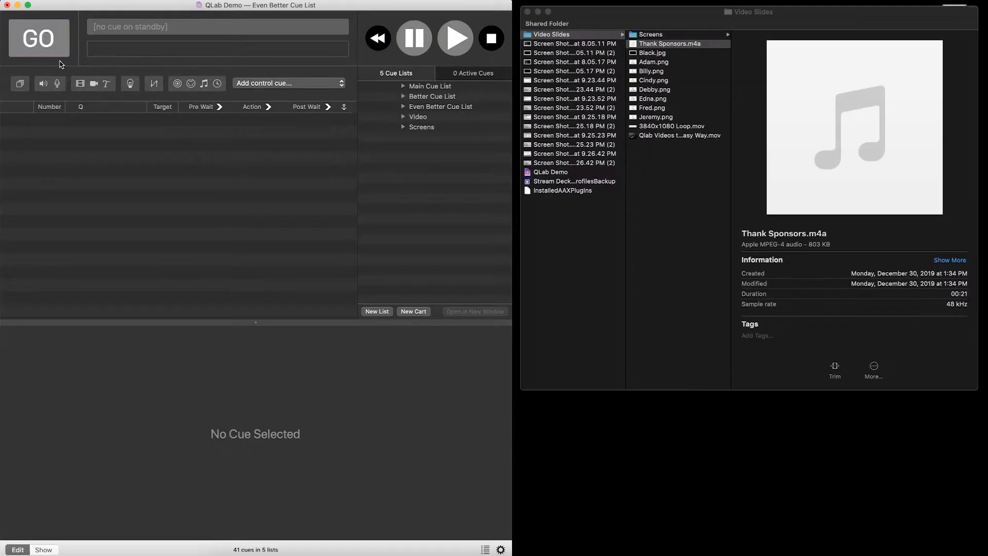
pyautogui.click(653, 53)
pyautogui.click(652, 53)
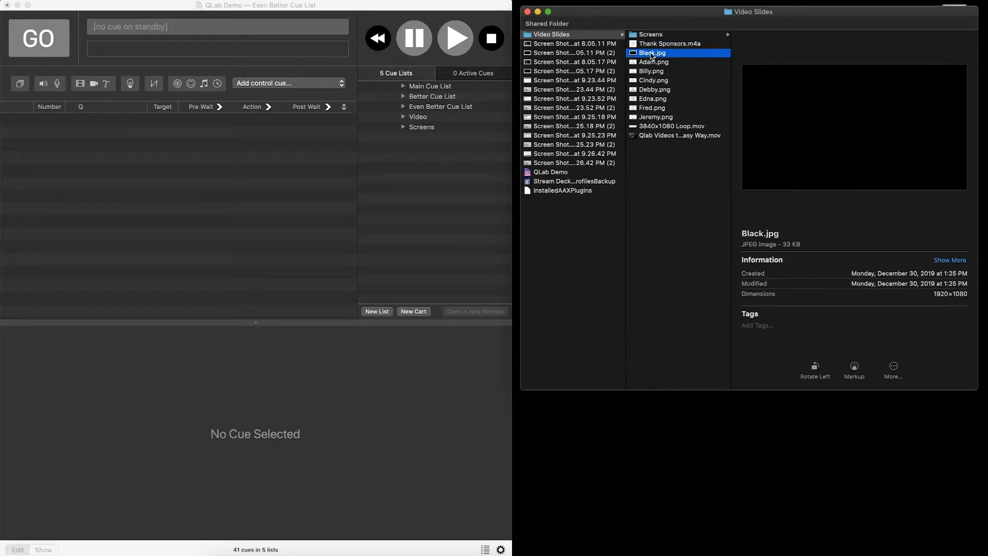
pyautogui.keyDown('shift'); pyautogui.click(655, 118); pyautogui.keyUp('shift')
pyautogui.moveTo(656, 61); pyautogui.dragTo(131, 196)
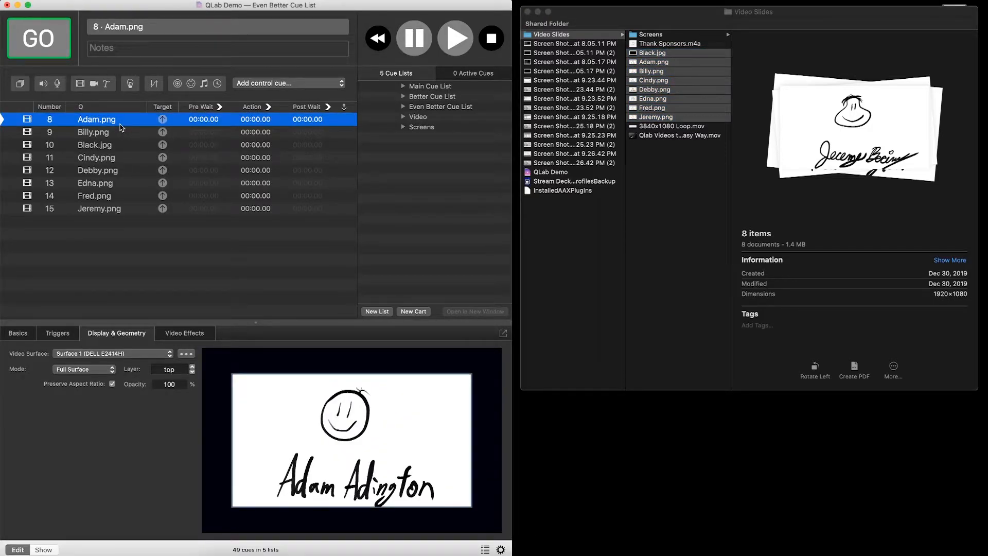
# - Turn on Audition mode and move the Black.jpg cue above Adam.png at the start of the list
pyautogui.press('shift+super+a')
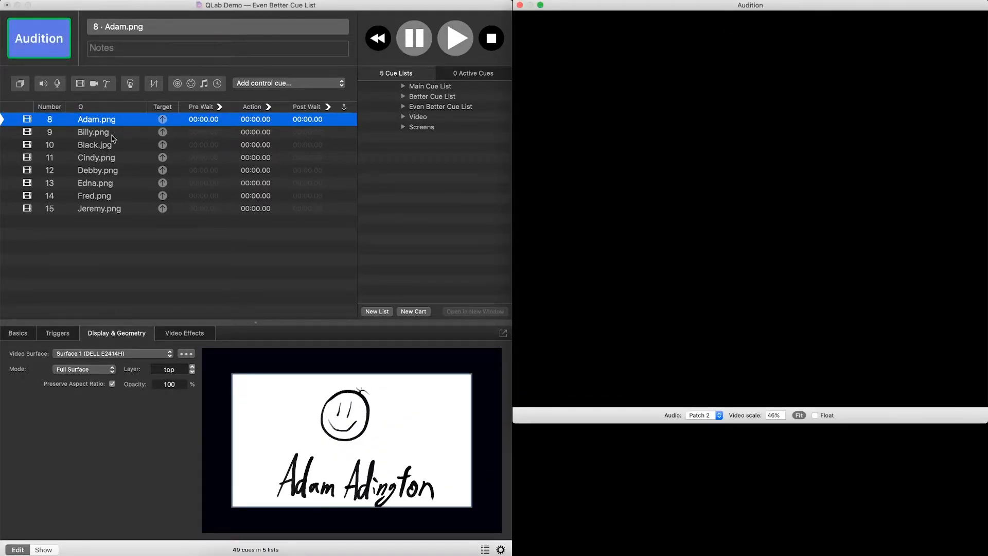
pyautogui.click(95, 148)
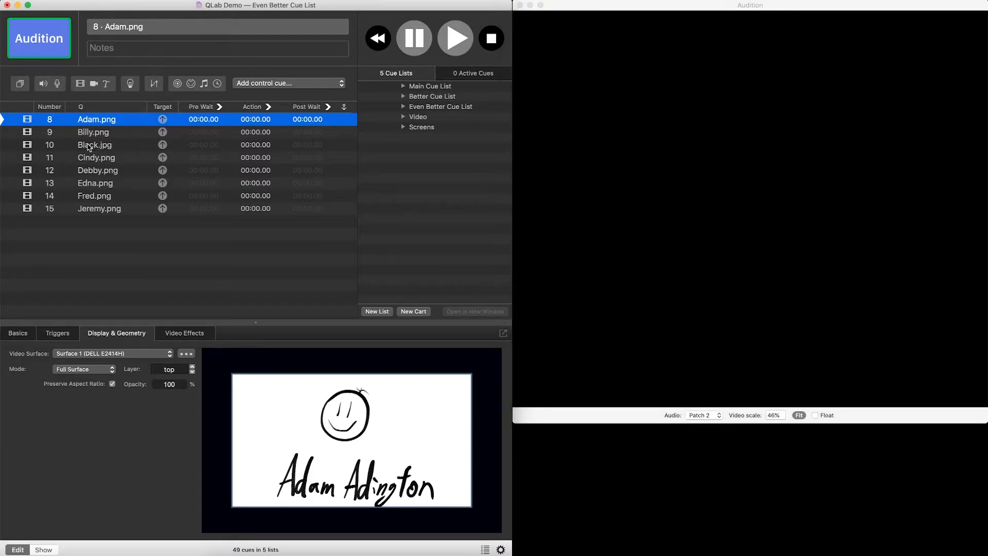
pyautogui.click(92, 146)
pyautogui.moveTo(93, 148); pyautogui.dragTo(92, 121)
pyautogui.click(94, 123)
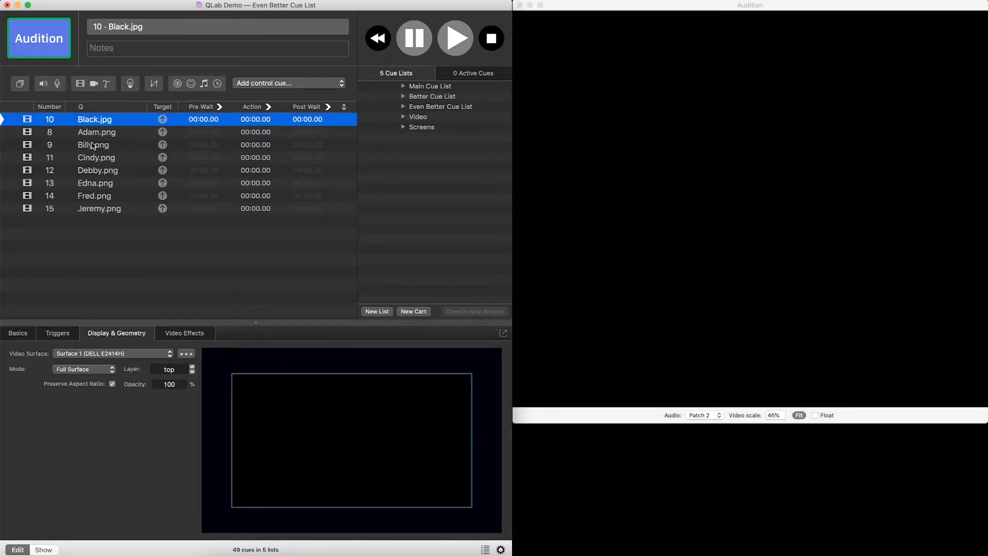
# - Enable Fade & stop peers over 00:01.0 for all eight video cues from Black.jpg to Jeremy.png
pyautogui.keyDown('shift'); pyautogui.click(104, 211); pyautogui.keyUp('shift')
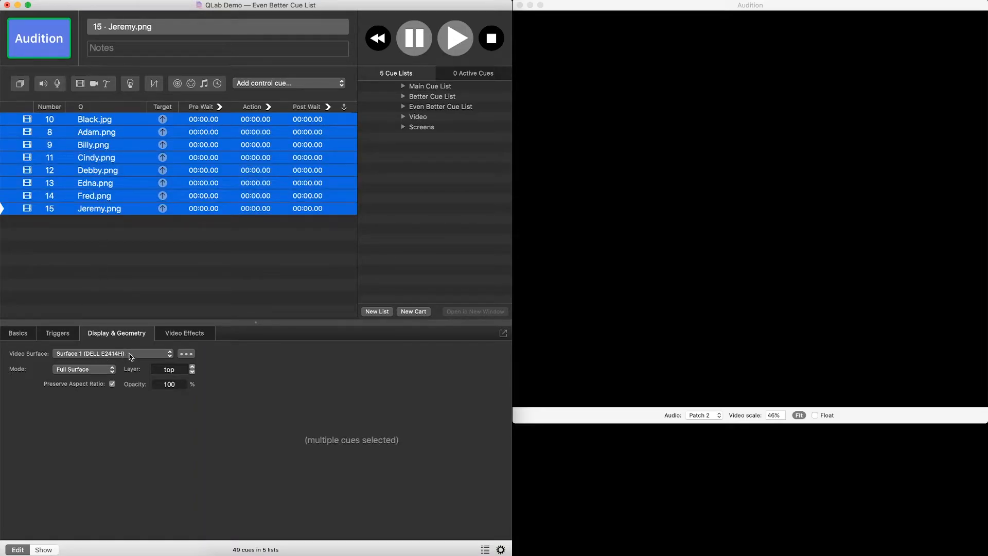
pyautogui.click(193, 373)
pyautogui.click(61, 335)
pyautogui.click(306, 362)
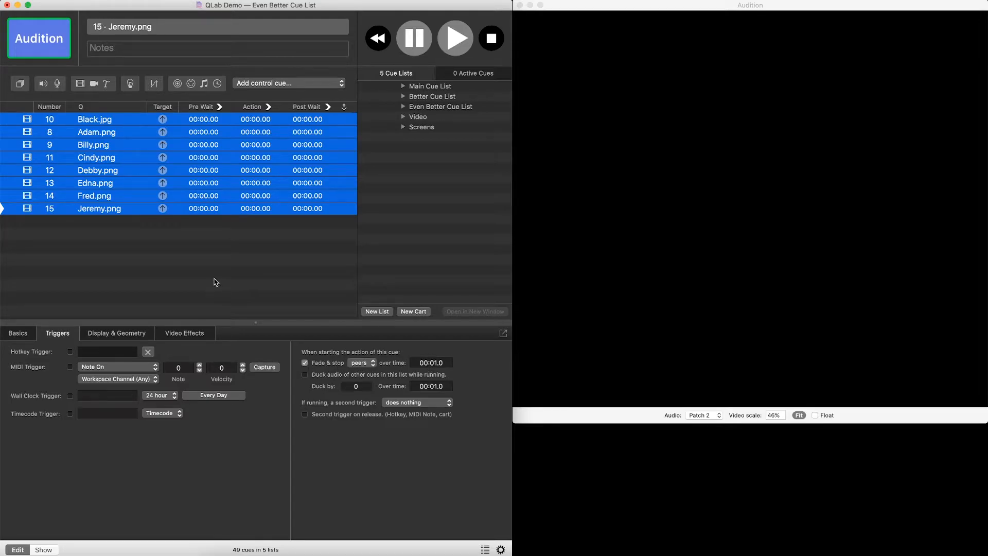
pyautogui.click(179, 265)
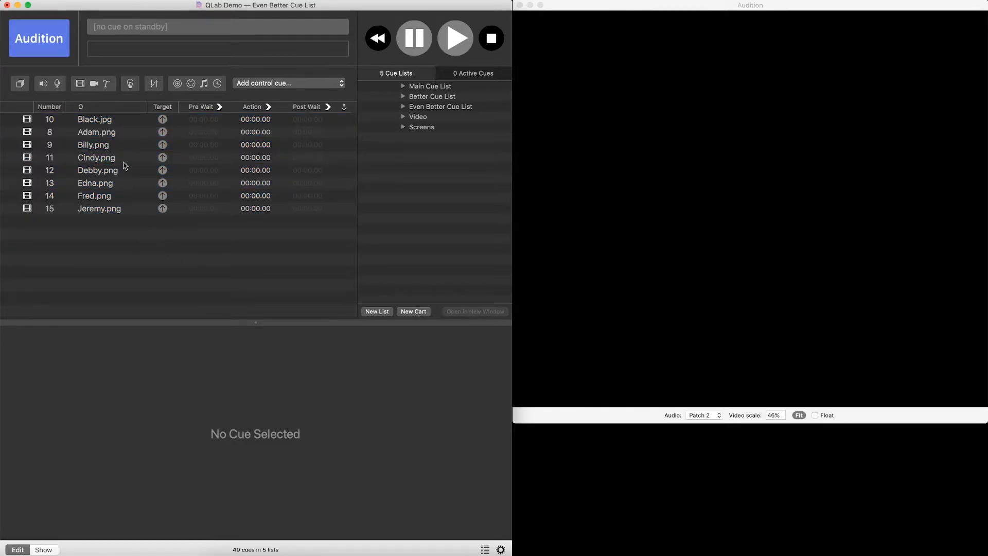
# - Compare the ungrouped slide cues with the grouped video, fade and stop cues in the Main Cue List
pyautogui.click(84, 156)
pyautogui.press('Up')
pyautogui.press('Up')
pyautogui.press('Up')
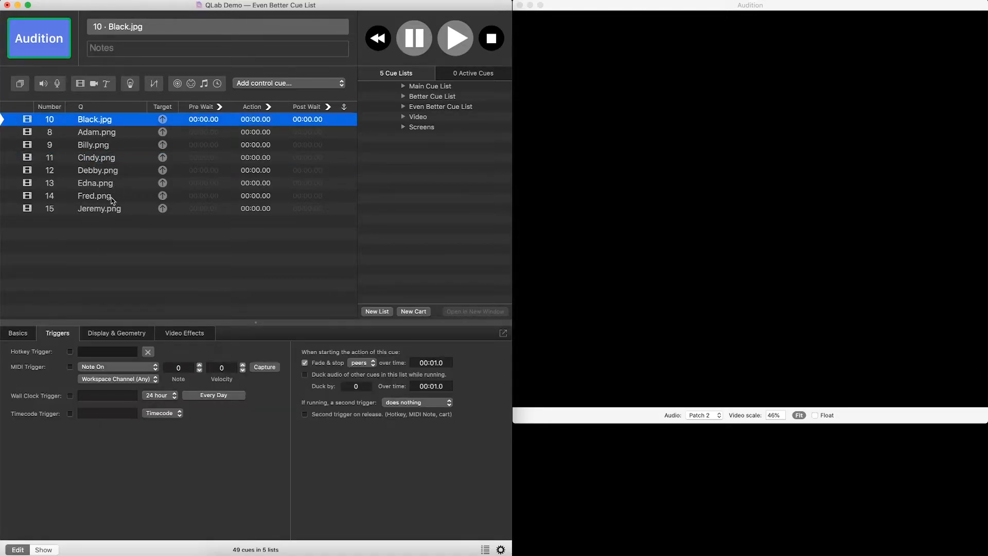
pyautogui.click(428, 87)
pyautogui.click(112, 136)
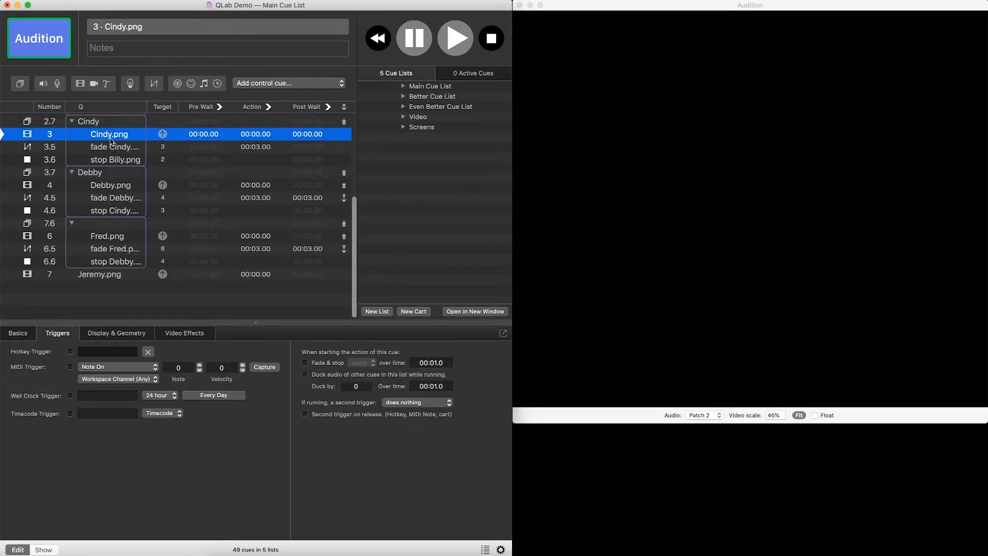
pyautogui.scroll(5, 113, 142)
pyautogui.click(110, 142)
pyautogui.click(106, 134)
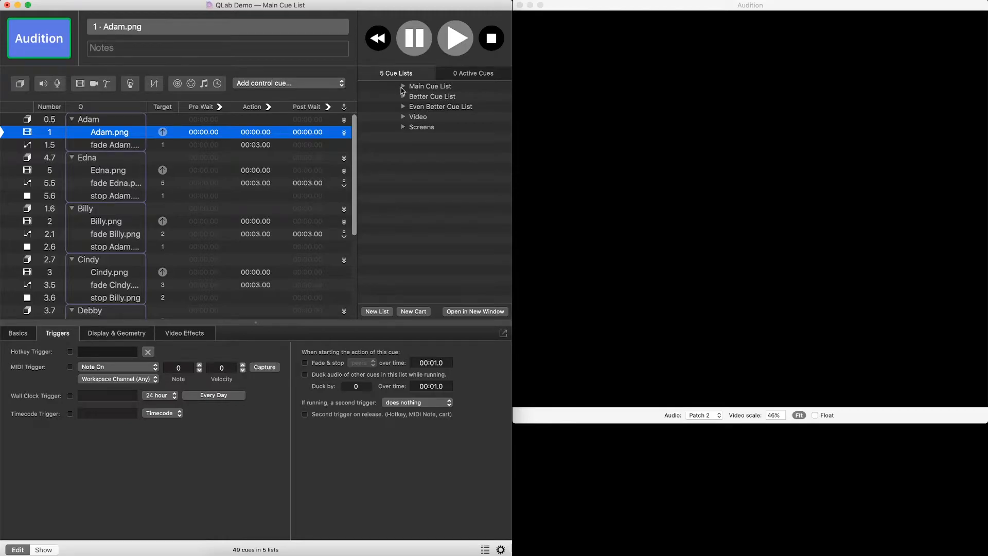
# - Audition the Even Better Cue List in order, playing Black.jpg, Adam.png, Billy.png, Cindy.png and Debby.png
pyautogui.click(422, 107)
pyautogui.click(96, 122)
pyautogui.press('space')
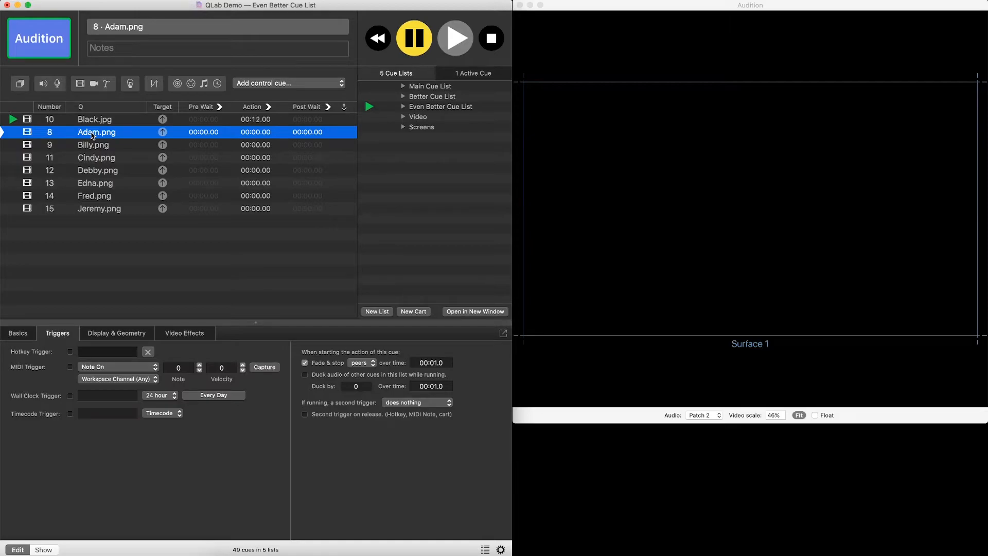
pyautogui.press('space')
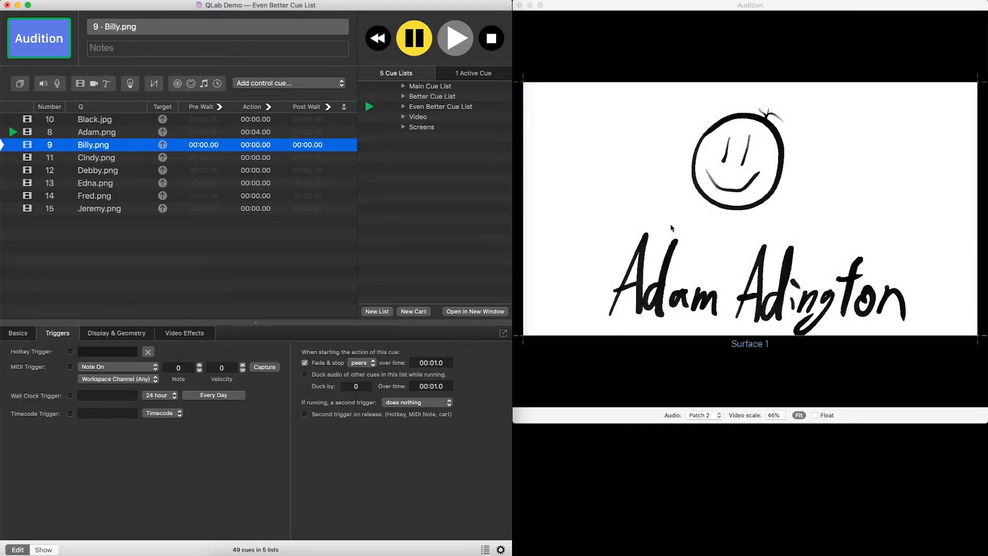
pyautogui.press('space')
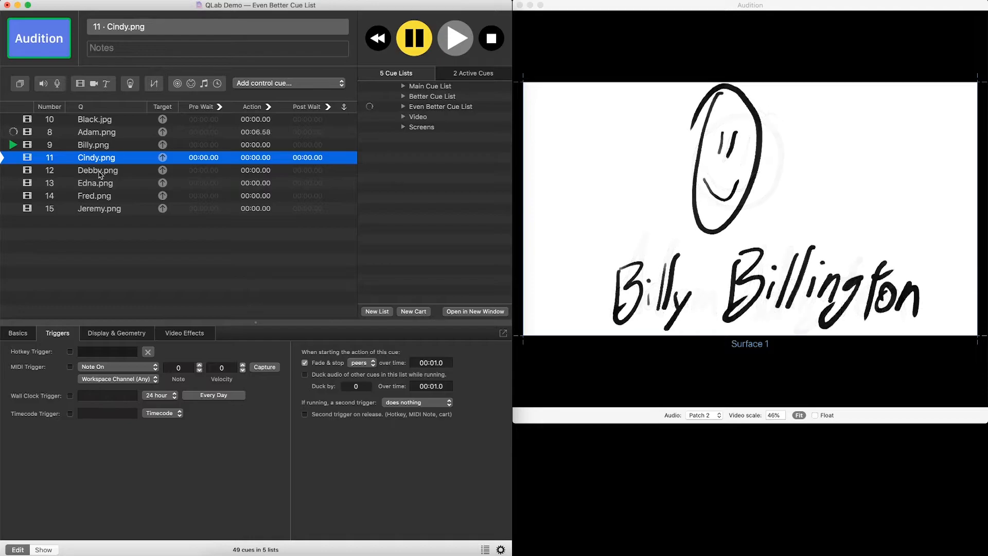
pyautogui.press('space')
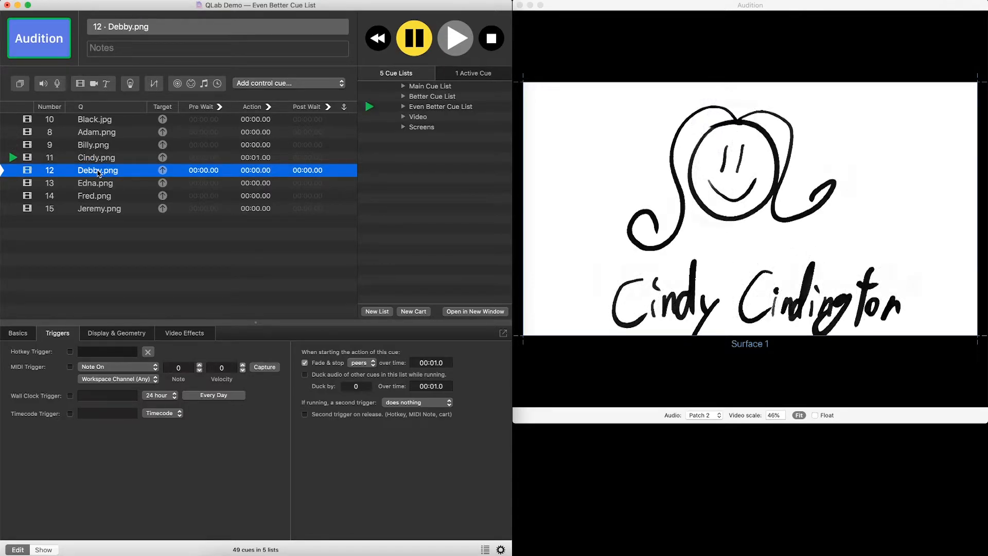
pyautogui.press('space')
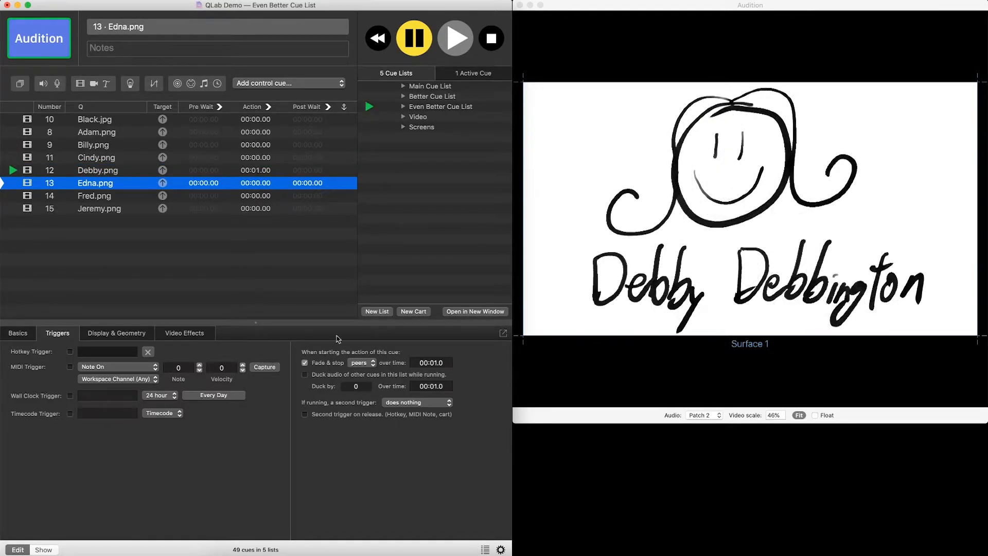
# - Play slides out of order: Billy.png, Black.jpg, Fred.png, Billy.png, Edna.png, Adam.png, Debby.png and Black.jpg
pyautogui.click(122, 145)
pyautogui.press('space')
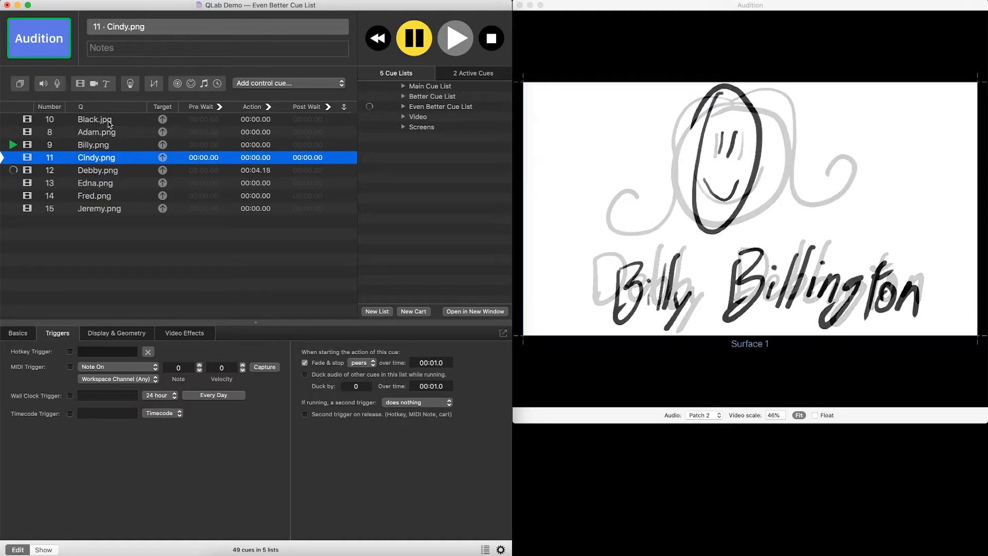
pyautogui.click(109, 123)
pyautogui.press('space')
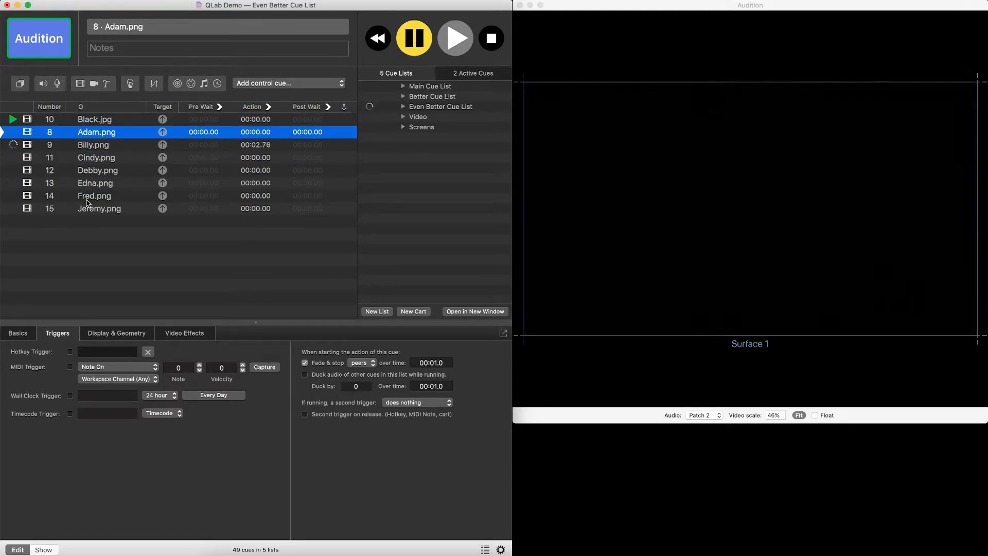
pyautogui.click(87, 199)
pyautogui.press('space')
pyautogui.click(96, 146)
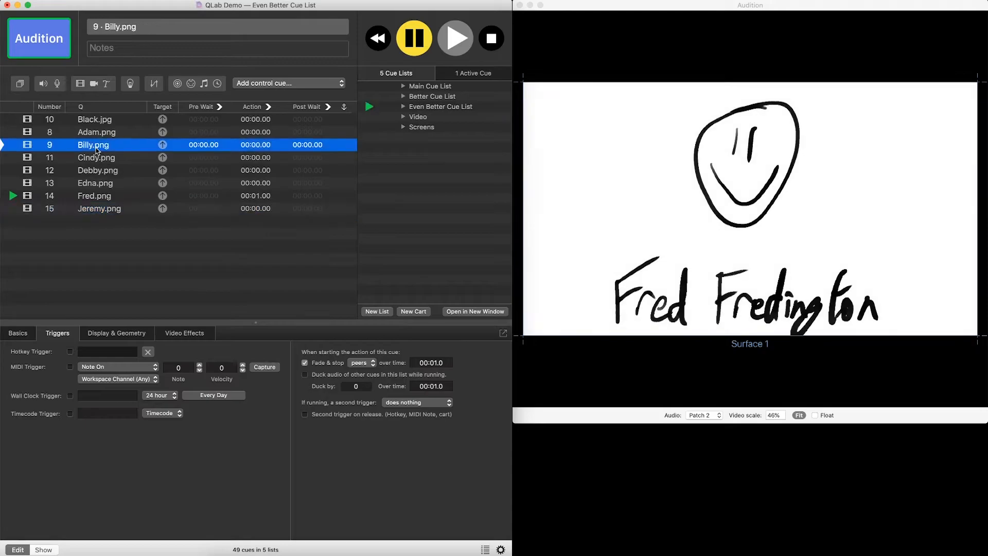
pyautogui.press('space')
pyautogui.click(98, 184)
pyautogui.press('space')
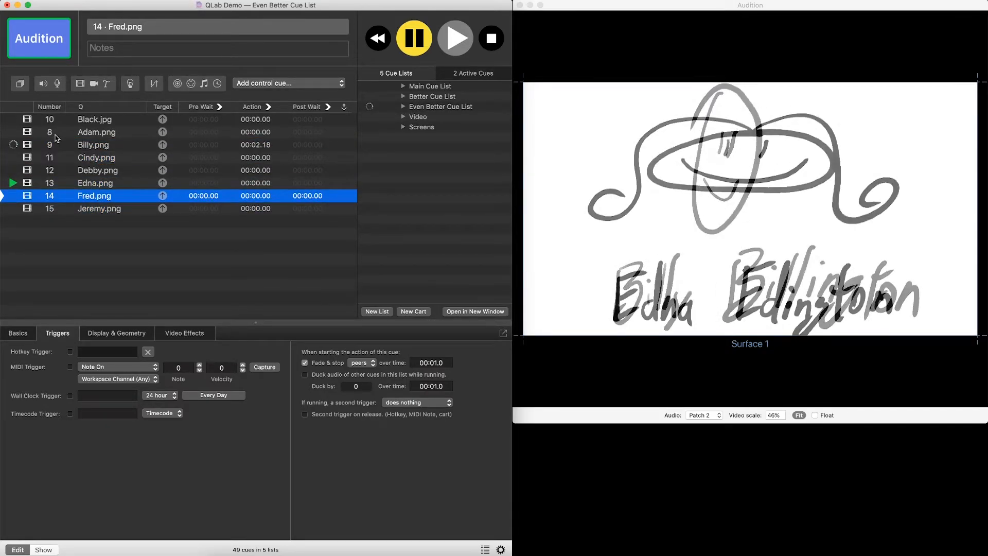
pyautogui.click(97, 132)
pyautogui.press('space')
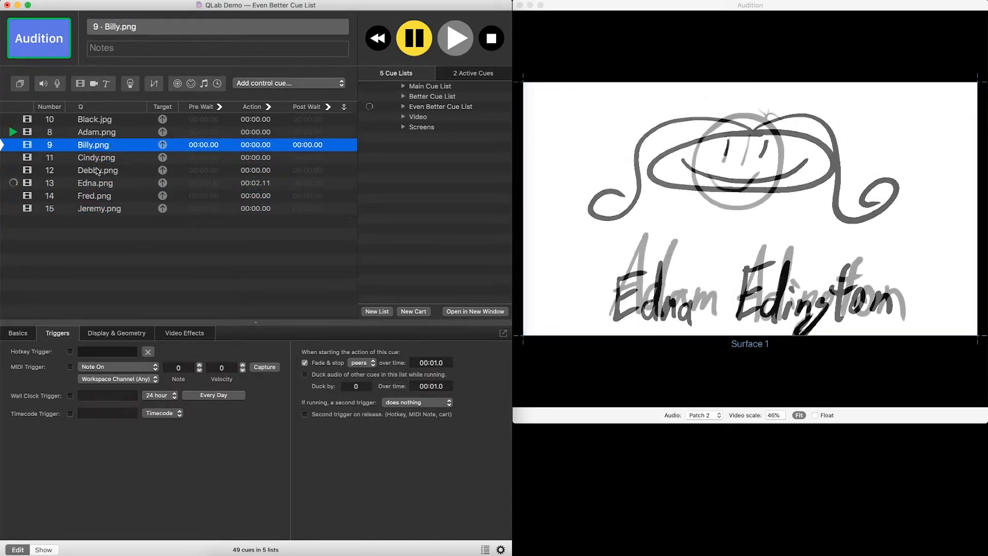
pyautogui.click(100, 173)
pyautogui.press('space')
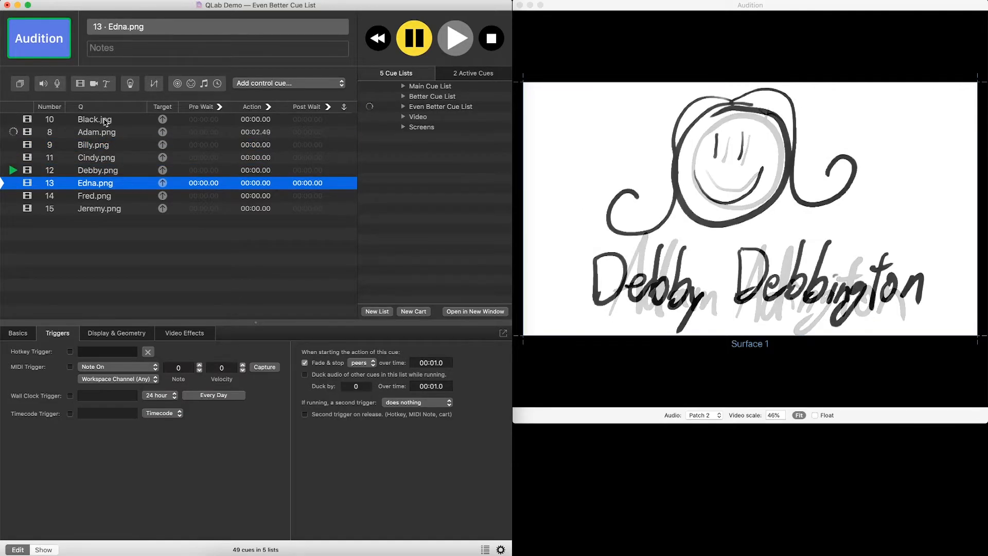
pyautogui.click(105, 120)
pyautogui.press('space')
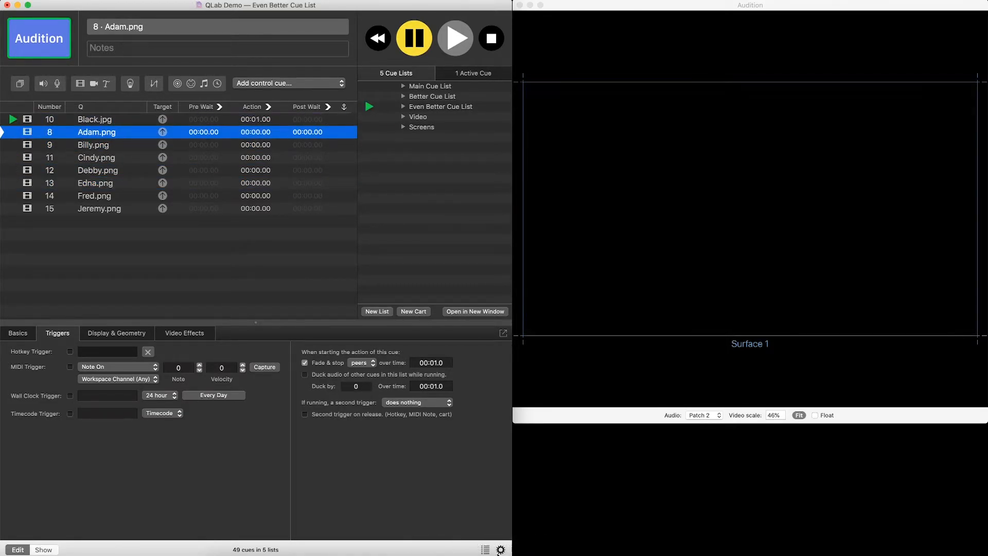
# - Enable Fade & stop peers over 00:01.0 in the workspace's Video cue template
pyautogui.click(500, 550)
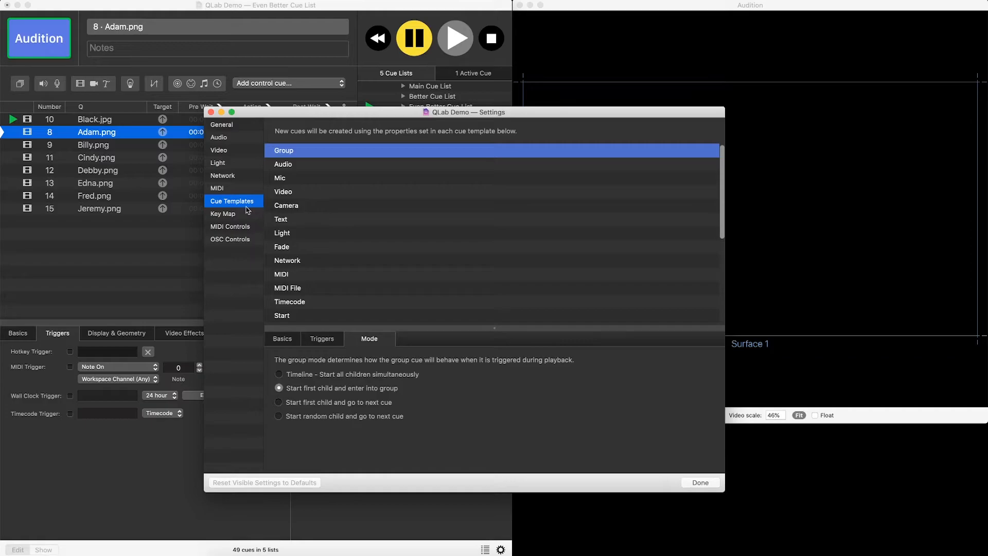
pyautogui.click(297, 192)
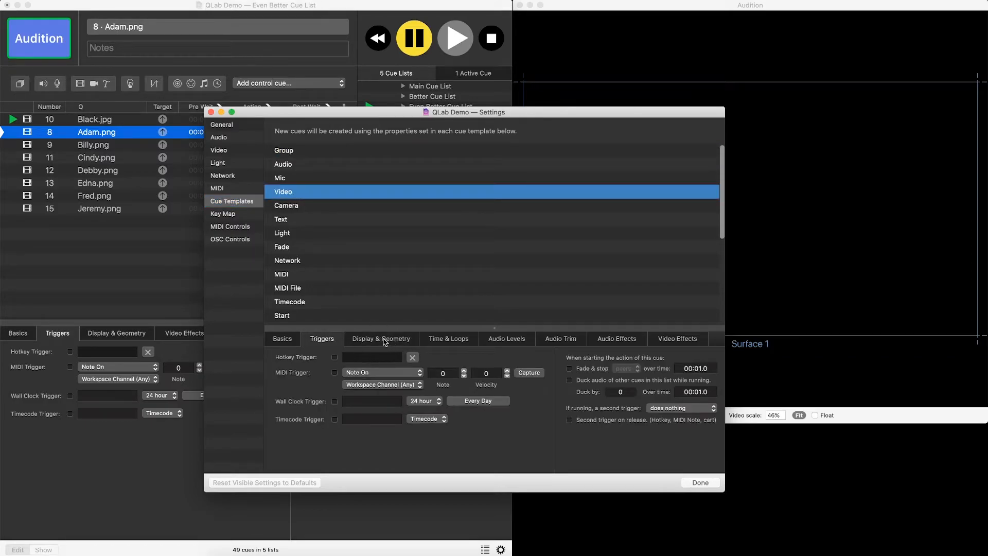
pyautogui.click(384, 340)
pyautogui.click(458, 376)
pyautogui.click(319, 339)
pyautogui.click(569, 370)
pyautogui.click(690, 483)
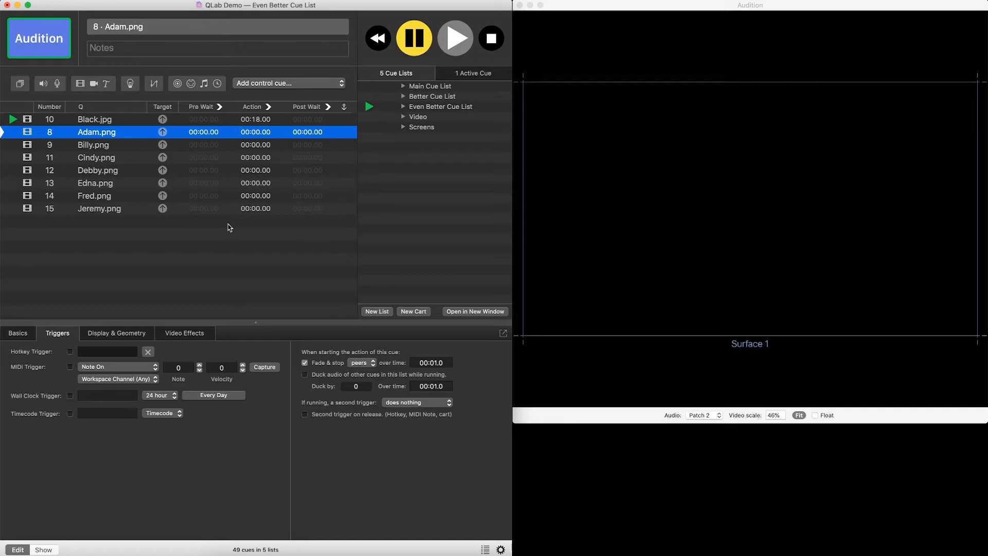
# - Delete all eight video cues from the Even Better Cue List
pyautogui.click(186, 229)
pyautogui.click(98, 210)
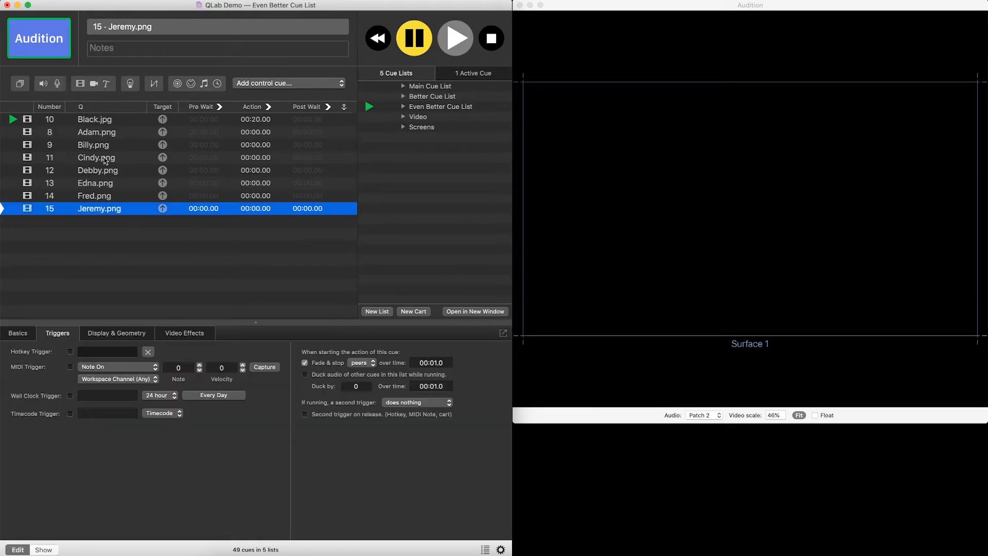
pyautogui.keyDown('shift'); pyautogui.click(101, 123); pyautogui.keyUp('shift')
pyautogui.press('BackSpace')
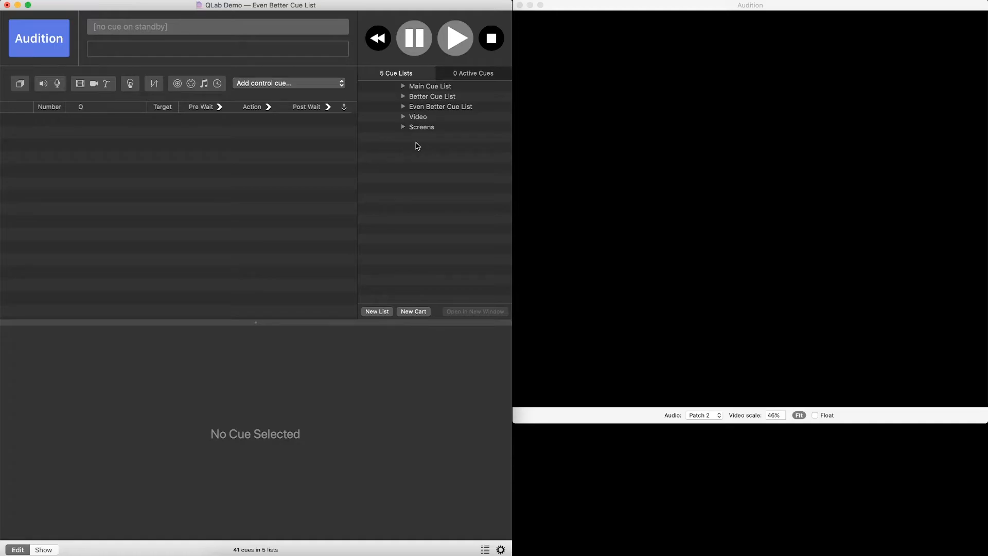
# - Turn off Audition mode, add the eight slide images from Video Slides again and move Black.jpg to the start of the list
pyautogui.press('shift+super+a')
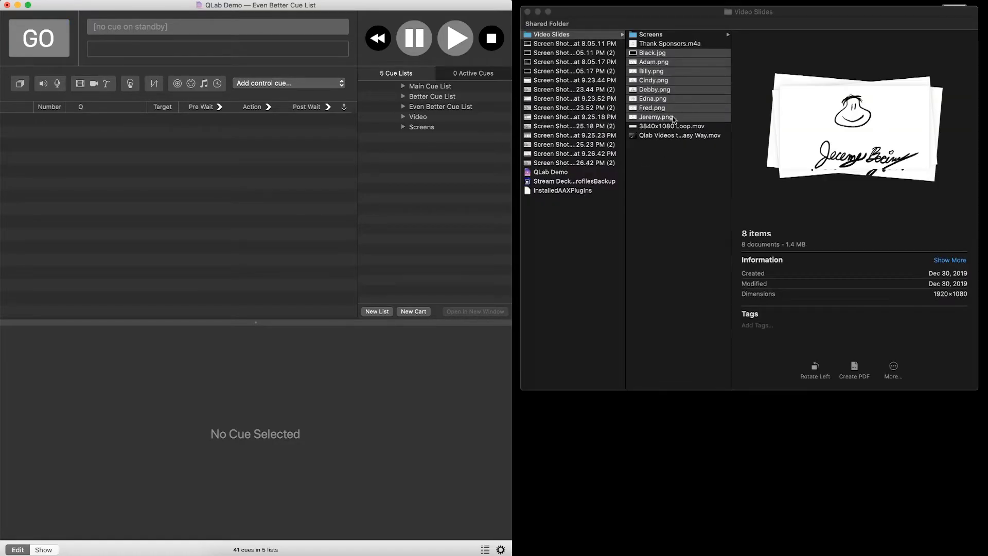
pyautogui.moveTo(653, 92); pyautogui.dragTo(242, 192)
pyautogui.click(97, 145)
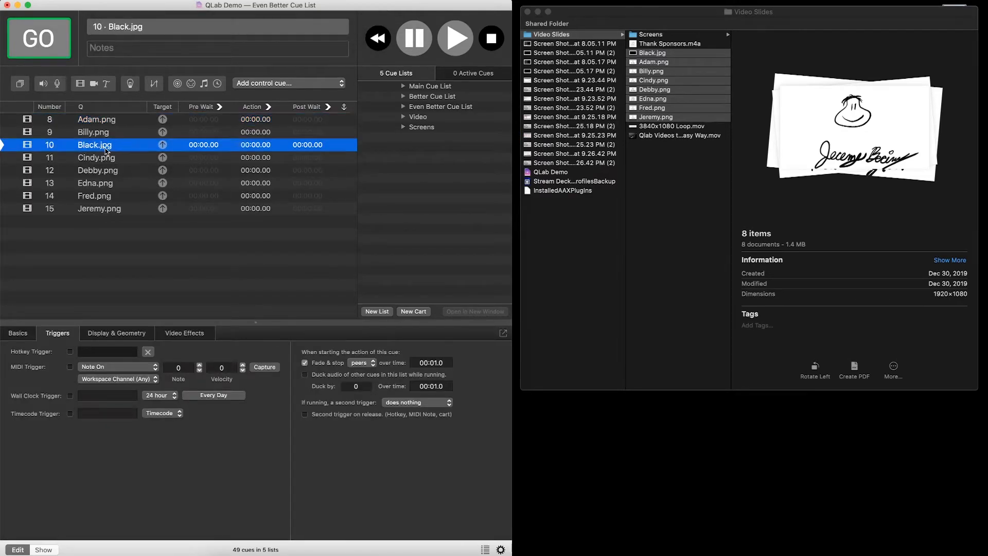
pyautogui.moveTo(98, 146); pyautogui.dragTo(103, 122)
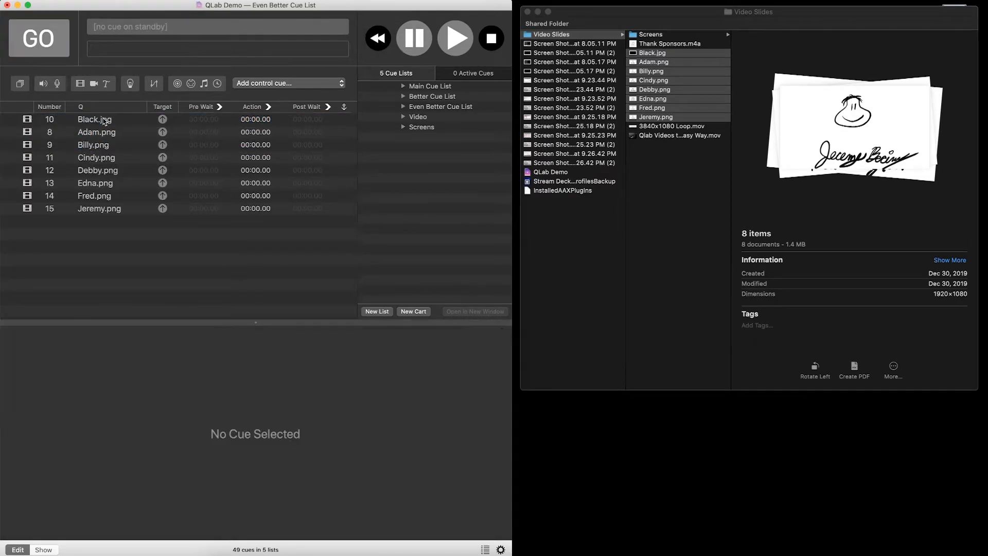
# - Turn on Audition mode and play the slides in order from Black.jpg through Edna.png in the Even Better Cue List
pyautogui.press('shift+super+a')
pyautogui.click(103, 122)
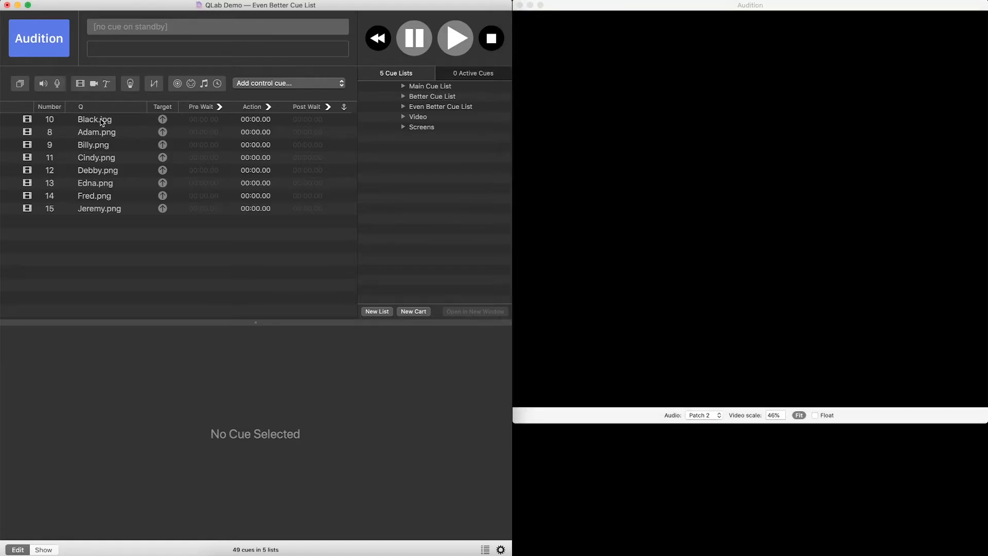
pyautogui.click(103, 122)
pyautogui.press('space')
pyautogui.press('space')
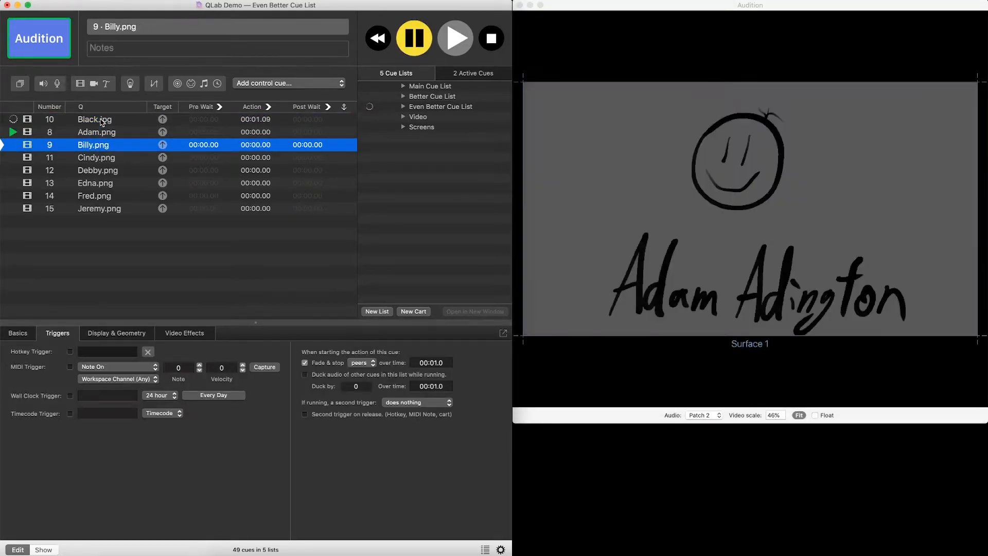
pyautogui.press('space')
pyautogui.press('space')
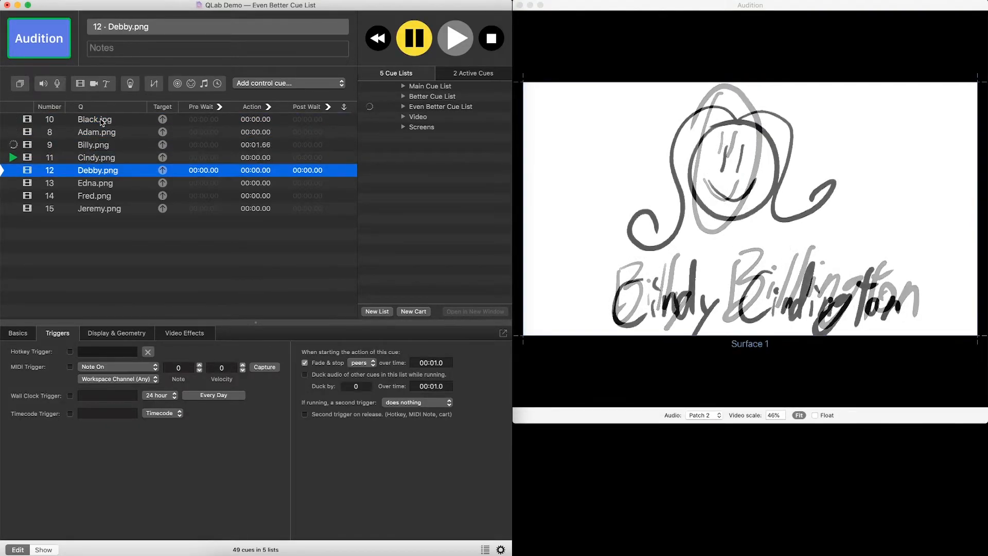
pyautogui.press('space')
pyautogui.press('space')
# - Move the Billy group between the Adam and Edna groups in the Main Cue List
pyautogui.click(441, 91)
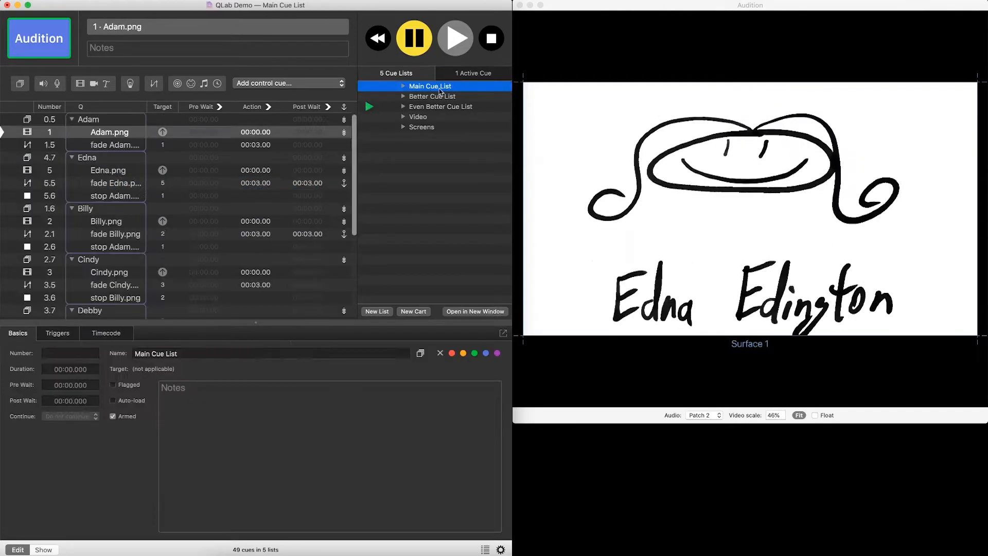
pyautogui.click(110, 133)
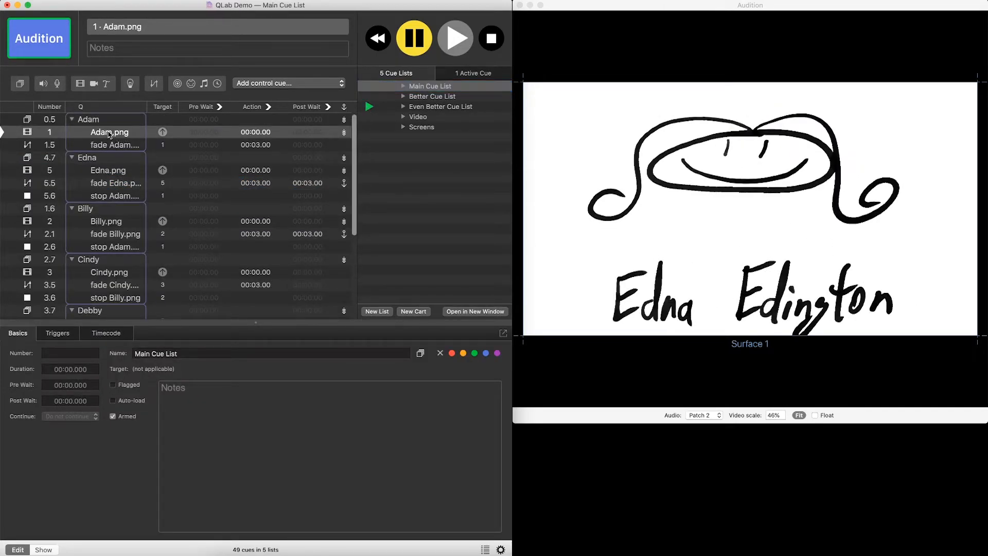
pyautogui.click(107, 159)
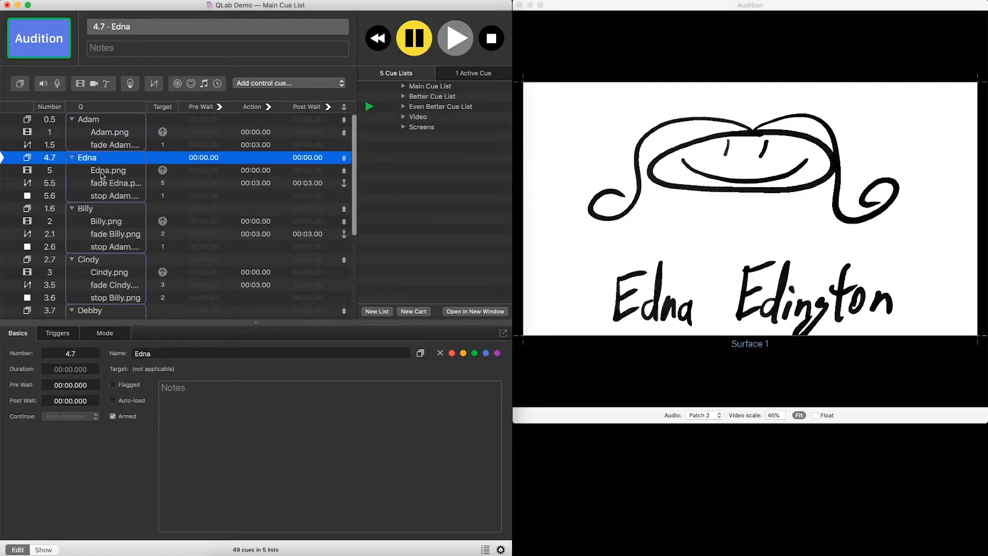
pyautogui.click(87, 208)
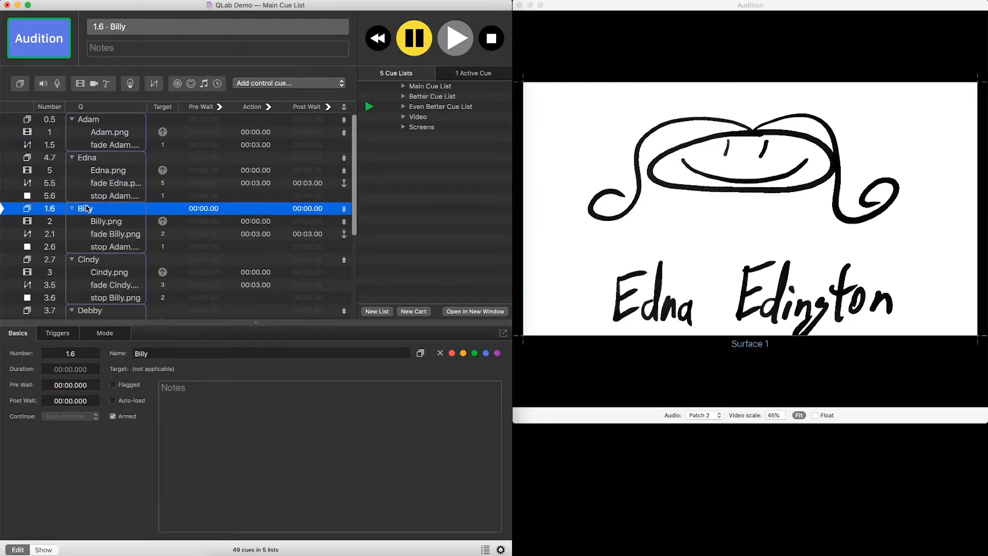
pyautogui.moveTo(84, 214); pyautogui.dragTo(71, 155)
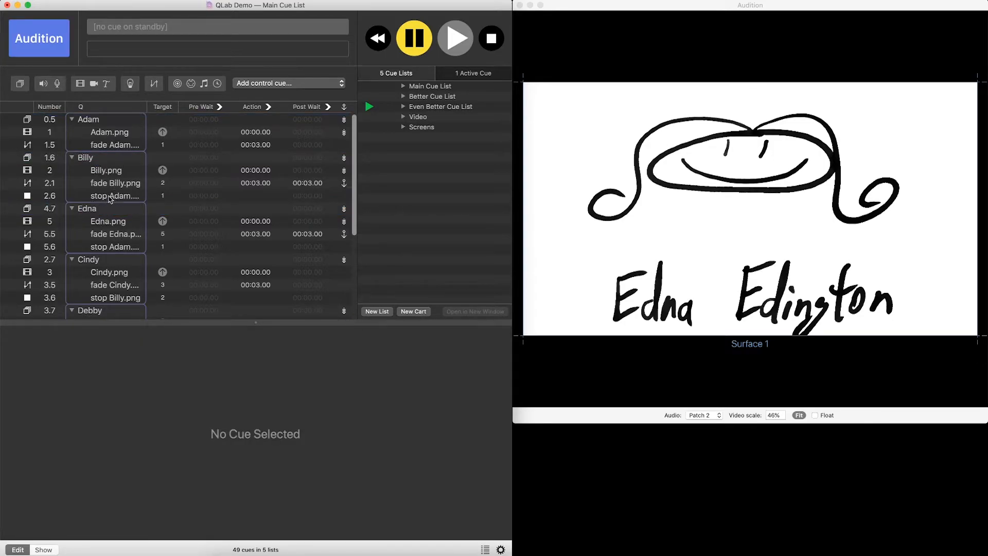
# - Retarget the stop cue in the Edna group to Billy.png
pyautogui.click(126, 198)
pyautogui.moveTo(126, 198); pyautogui.dragTo(125, 198)
pyautogui.moveTo(110, 175); pyautogui.dragTo(122, 252)
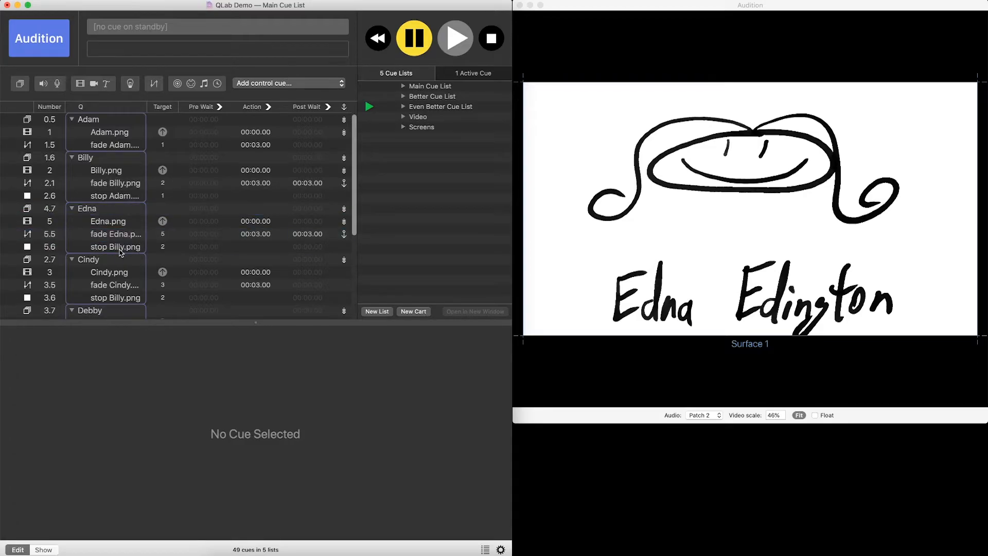
# - Play the Adam, Billy and Edna groups of the Main Cue List in order
pyautogui.click(101, 124)
pyautogui.press('space')
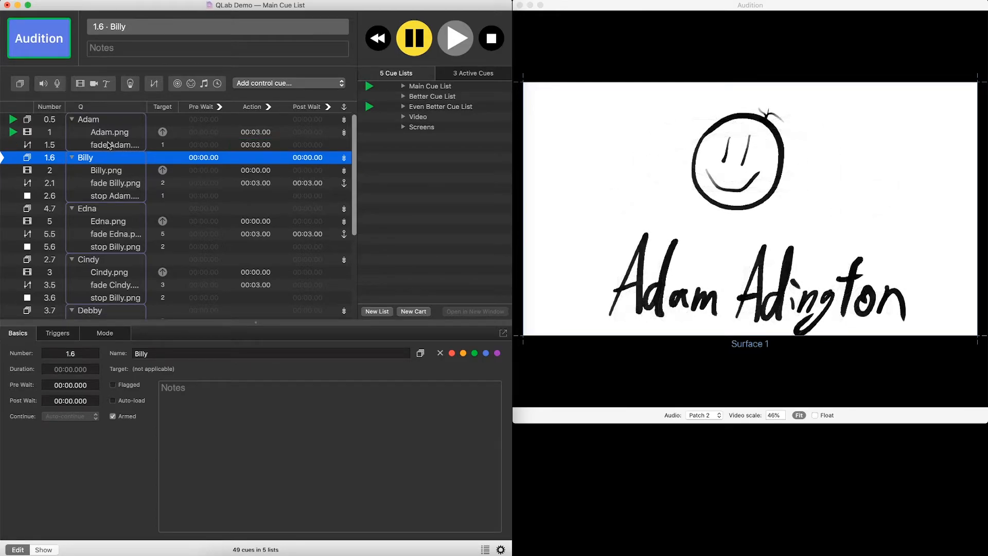
pyautogui.press('space')
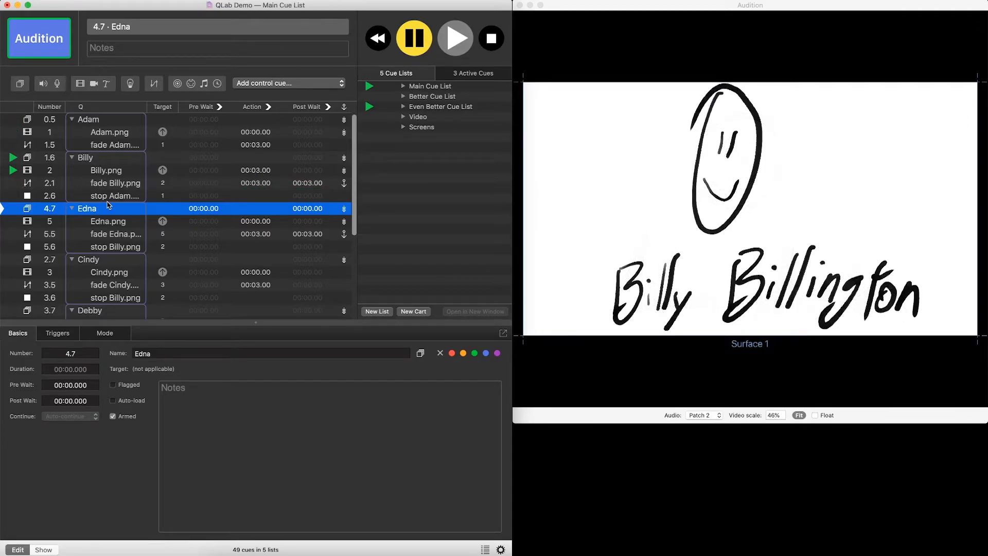
pyautogui.press('space')
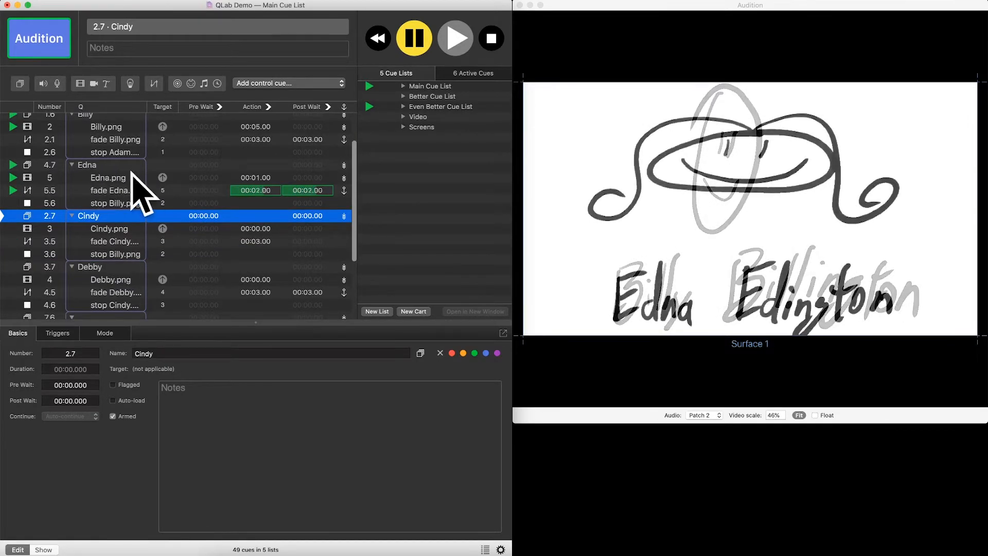
# - Replay the Billy group out of order, inspect the active cues and stop all playback
pyautogui.scroll(3, 133, 216)
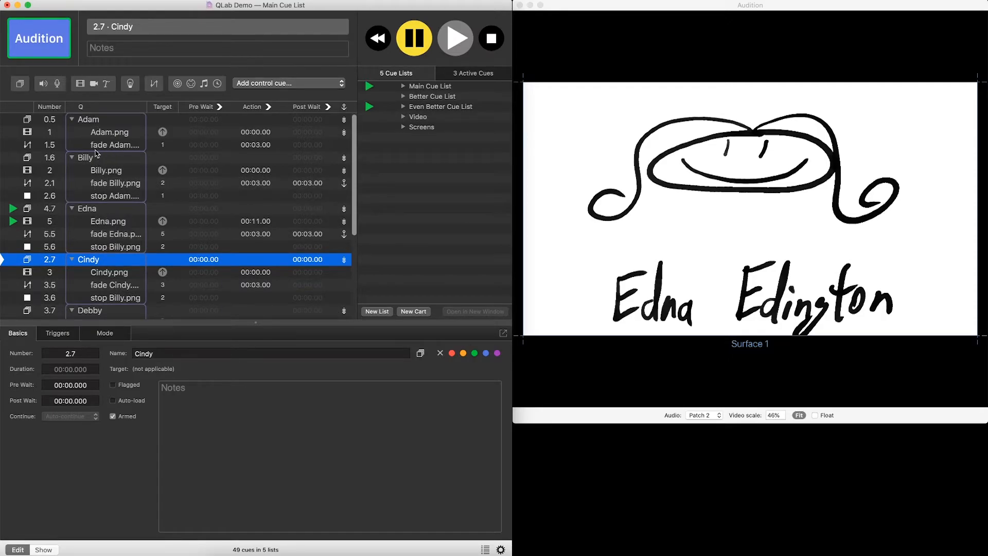
pyautogui.click(99, 160)
pyautogui.press('space')
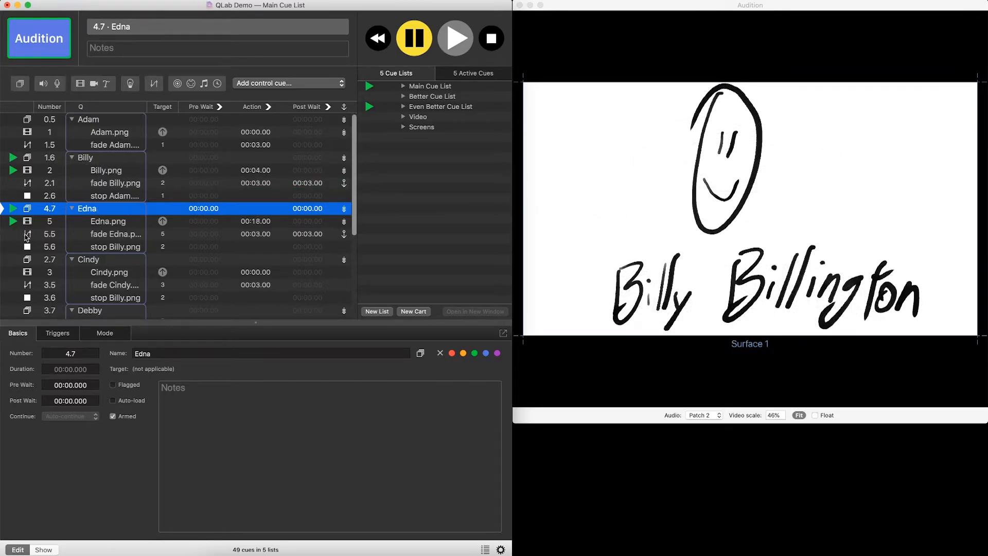
pyautogui.click(489, 75)
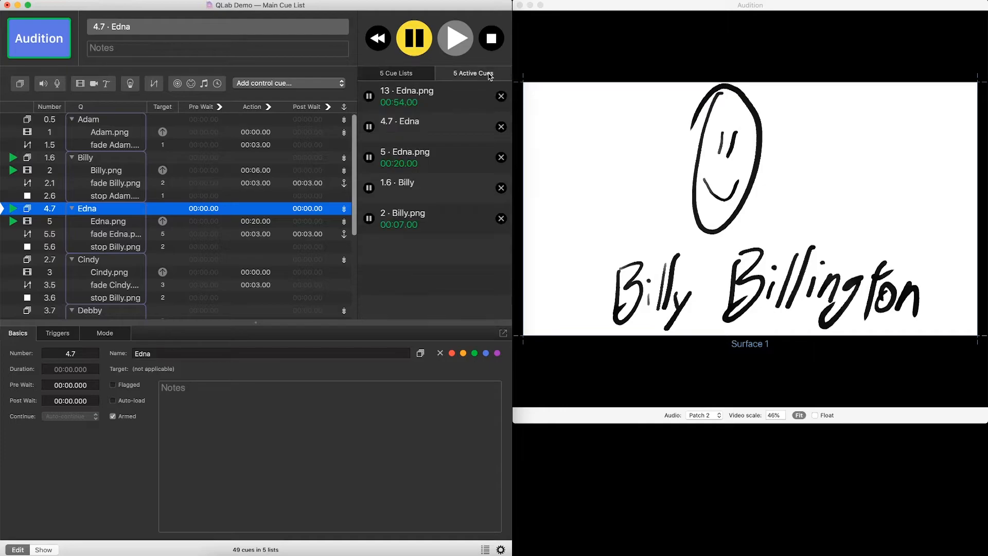
pyautogui.click(420, 76)
pyautogui.press('Escape')
# - Review the Fade & stop settings of Black.jpg and Adam.png in the Even Better Cue List
pyautogui.click(420, 107)
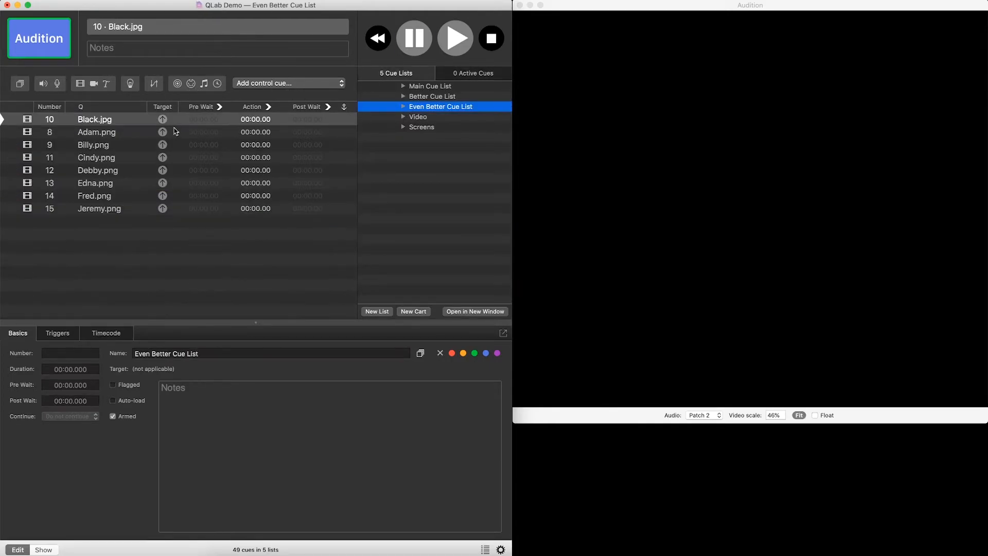
pyautogui.click(84, 122)
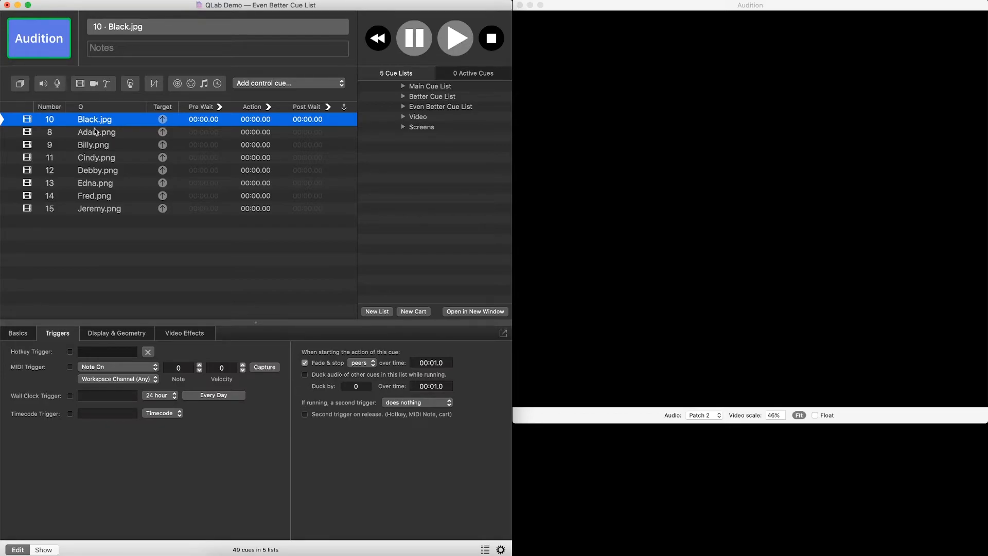
pyautogui.click(96, 132)
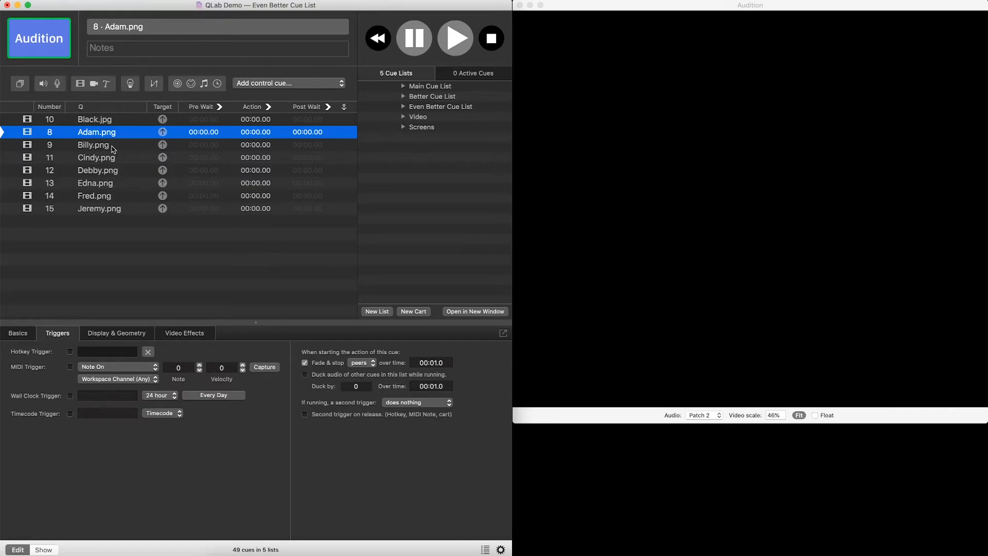
# - Set the 3840x1080 Example.mov cue in the Better Cue List to Infinite loop
pyautogui.click(422, 117)
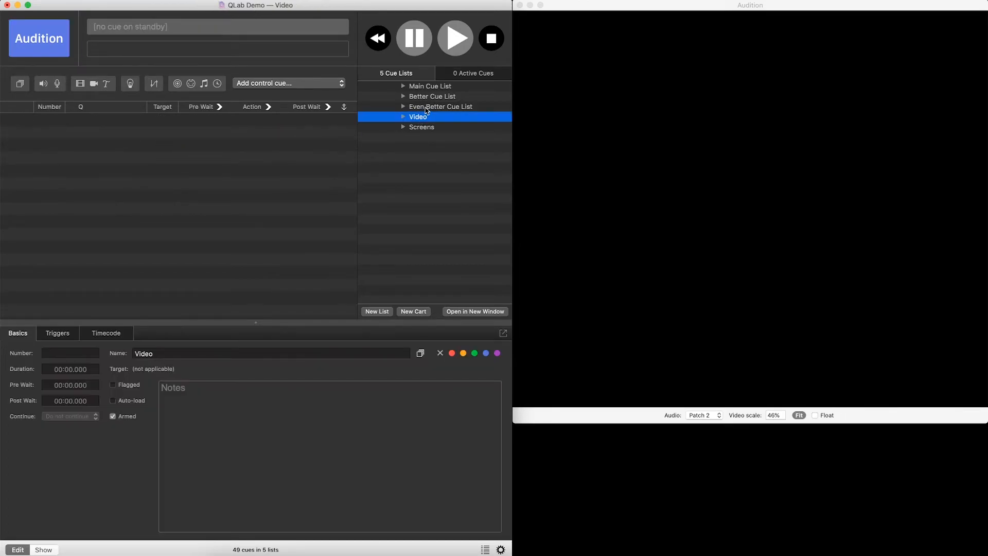
pyautogui.click(427, 107)
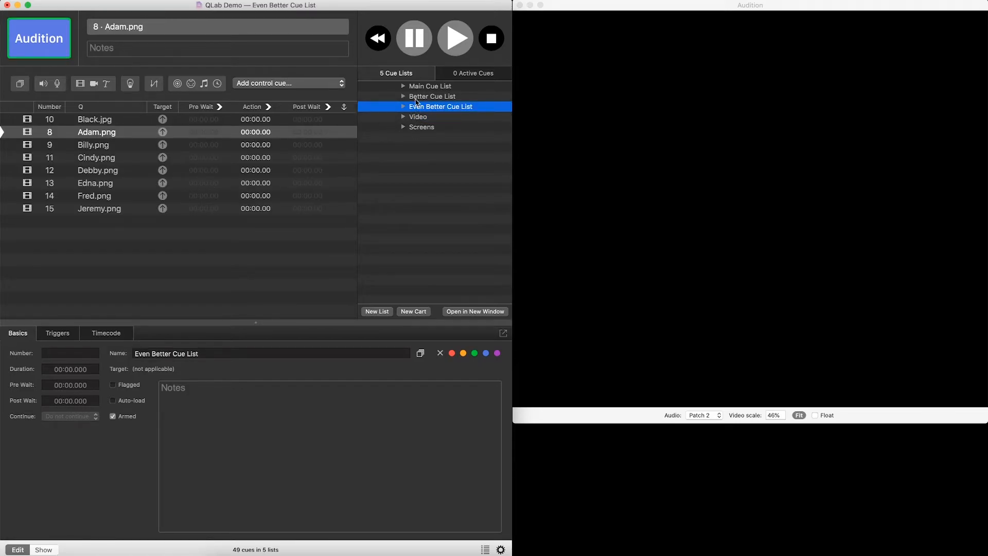
pyautogui.click(417, 97)
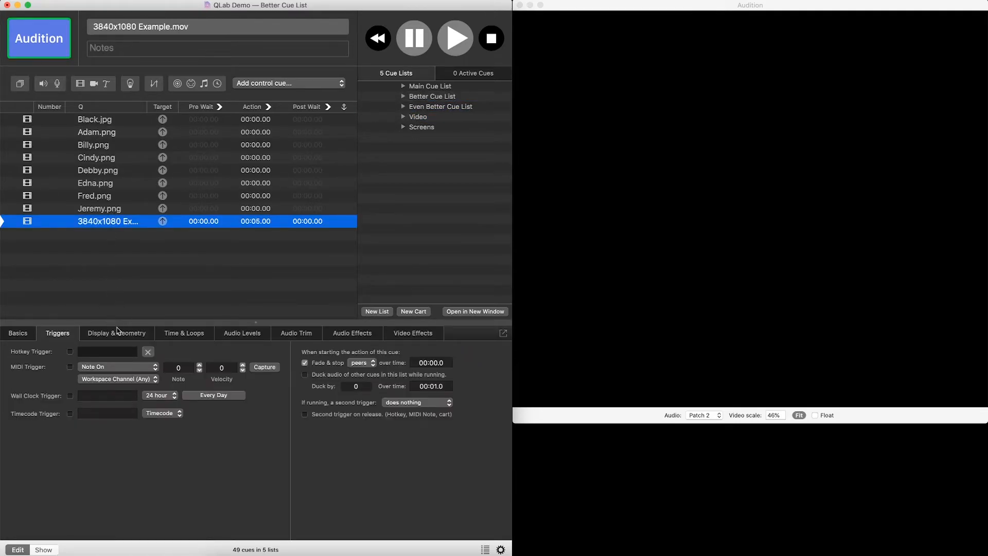
pyautogui.click(118, 332)
pyautogui.click(187, 333)
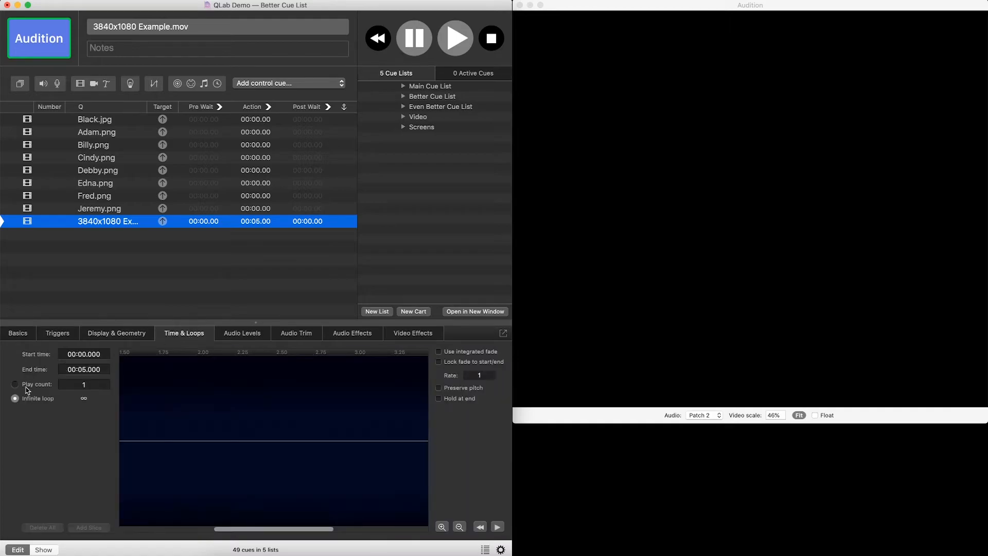
pyautogui.click(14, 399)
# - Examine the Edna fade cue's geometry settings and the Edna.png cue in the Main Cue List
pyautogui.click(444, 86)
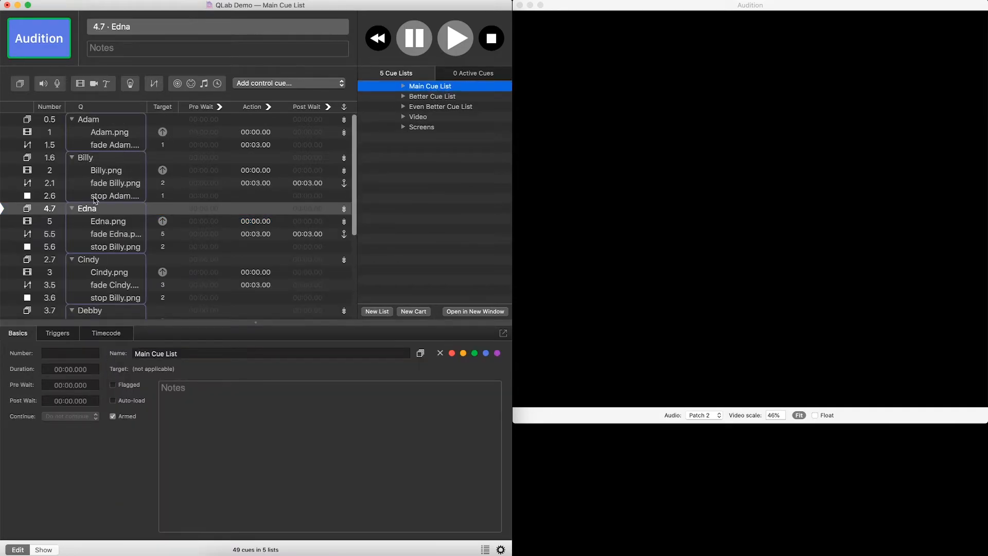
pyautogui.click(49, 232)
pyautogui.press('Up')
pyautogui.click(51, 234)
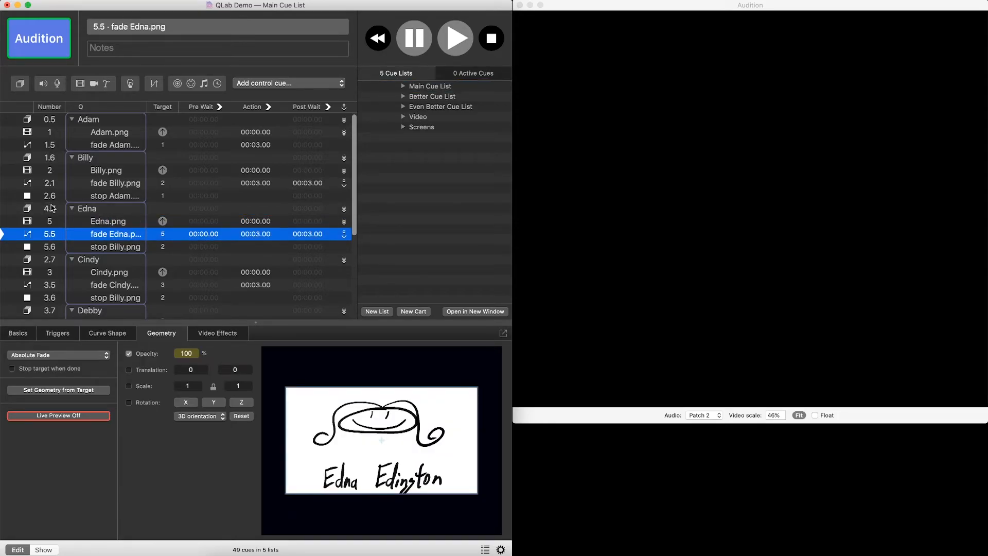
pyautogui.click(53, 223)
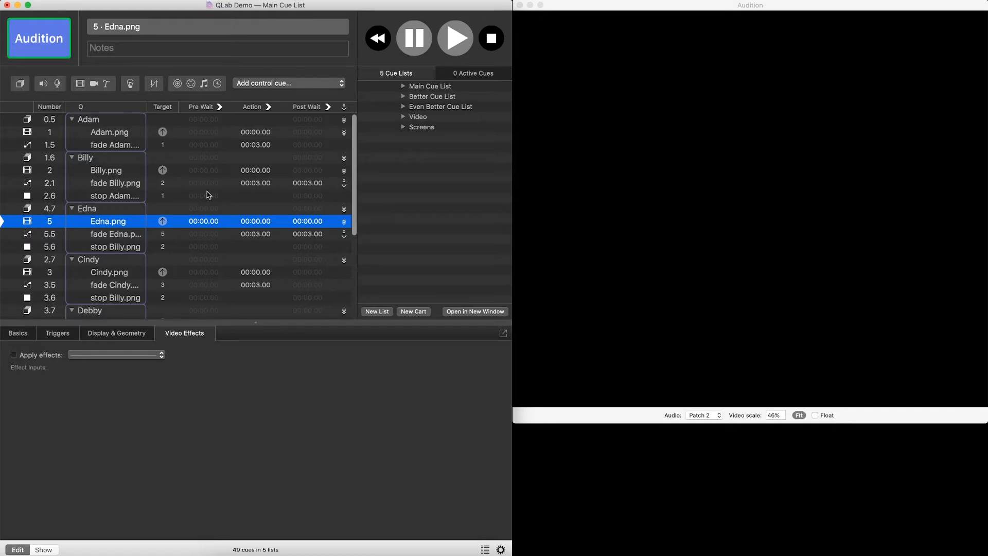
# - Review Adam.png's display geometry and trigger settings in the Even Better Cue List
pyautogui.click(431, 107)
pyautogui.click(72, 134)
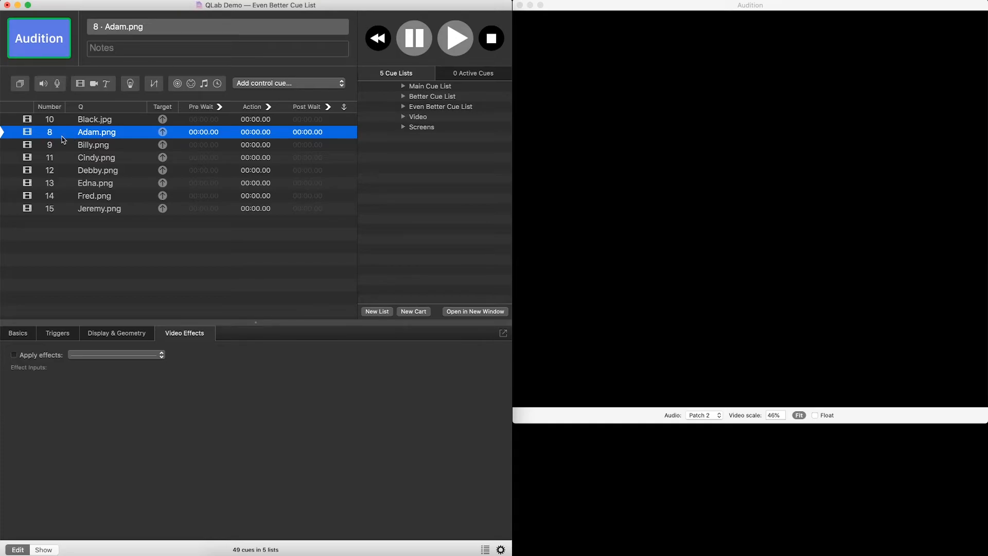
pyautogui.click(110, 336)
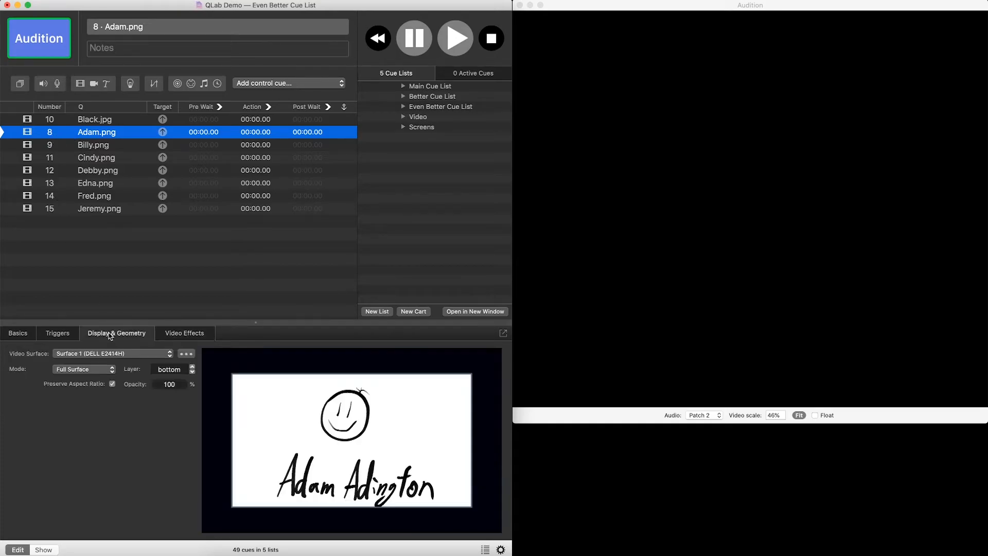
pyautogui.click(74, 337)
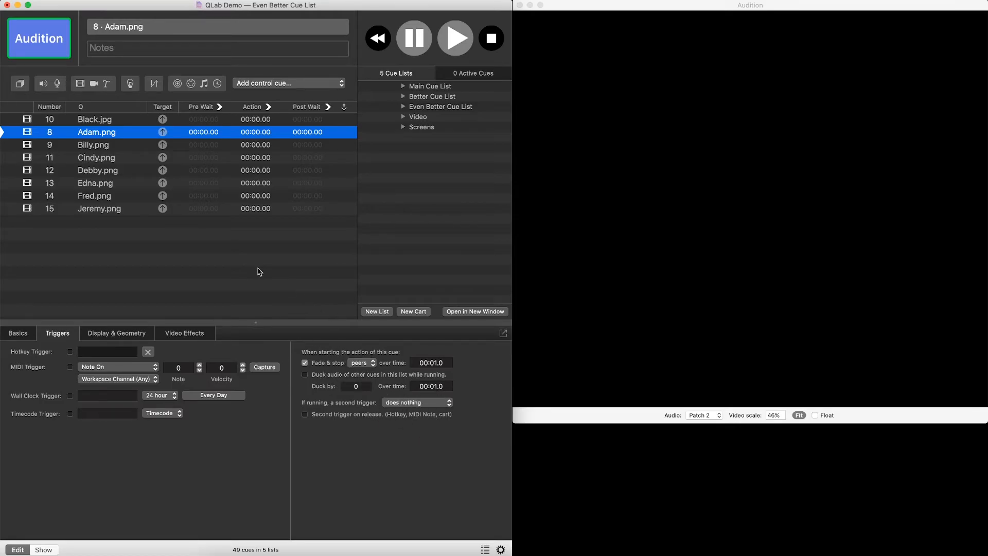
# - Create 8 Start cues after the last cue, targeting the eight slides from Black.jpg through Jeremy.png
pyautogui.click(130, 121)
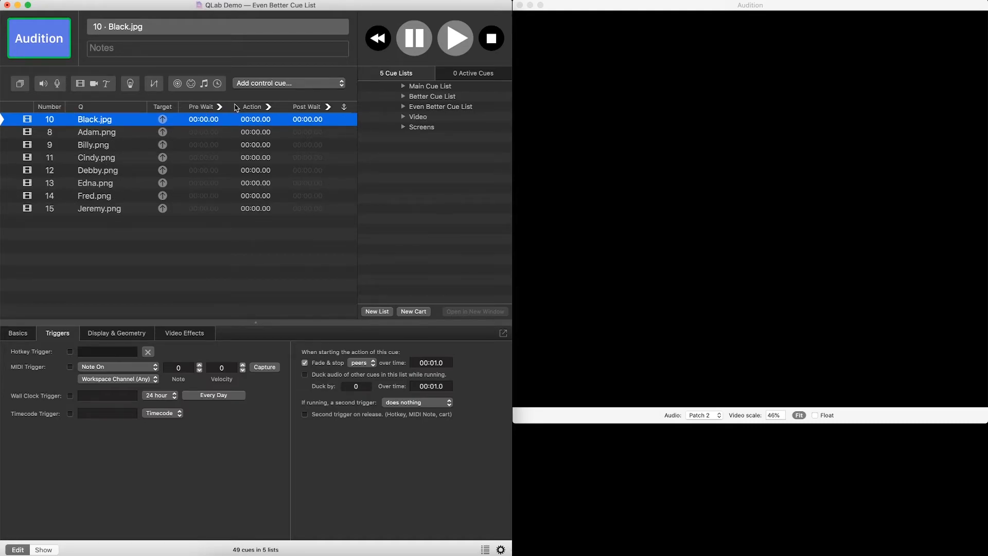
pyautogui.keyDown('shift'); pyautogui.click(97, 212); pyautogui.keyUp('shift')
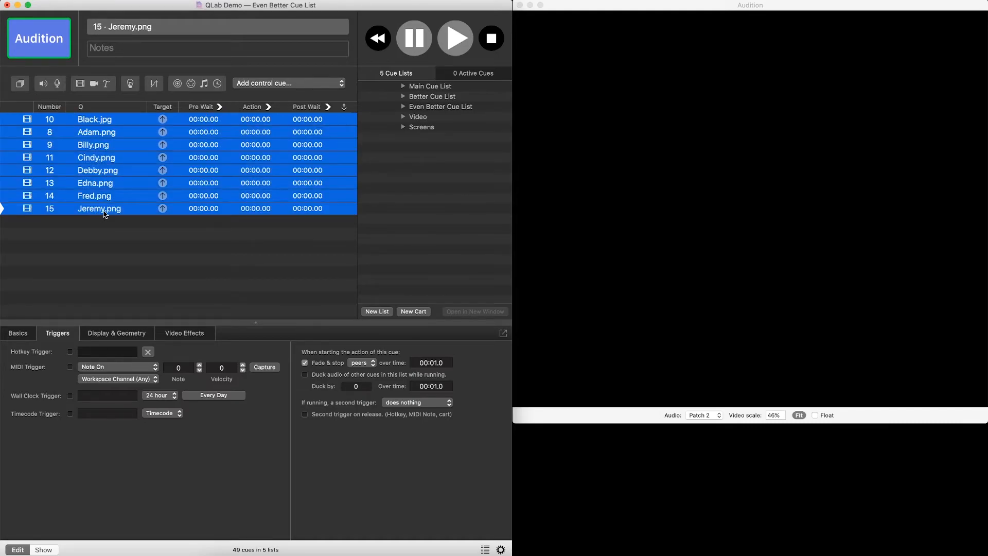
pyautogui.click(276, 84)
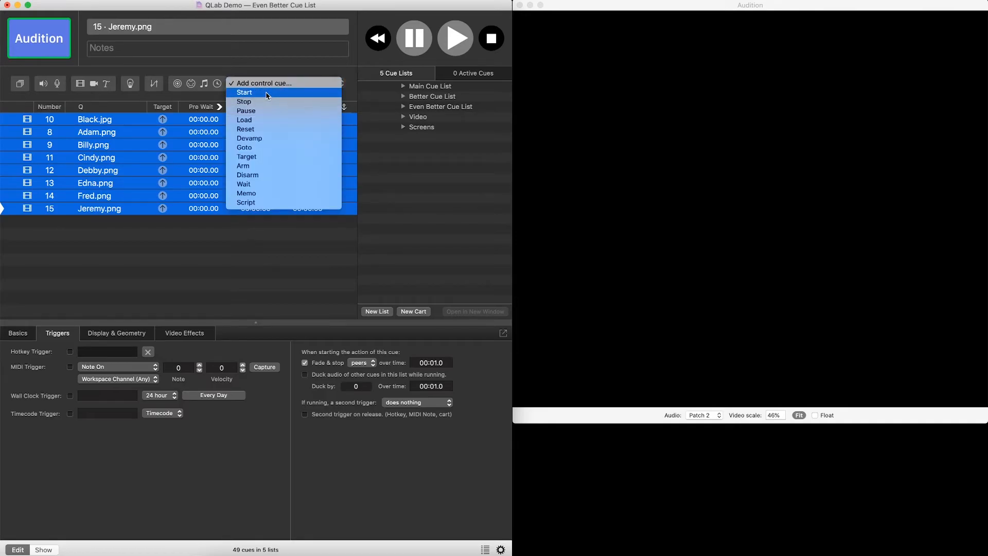
pyautogui.click(266, 92)
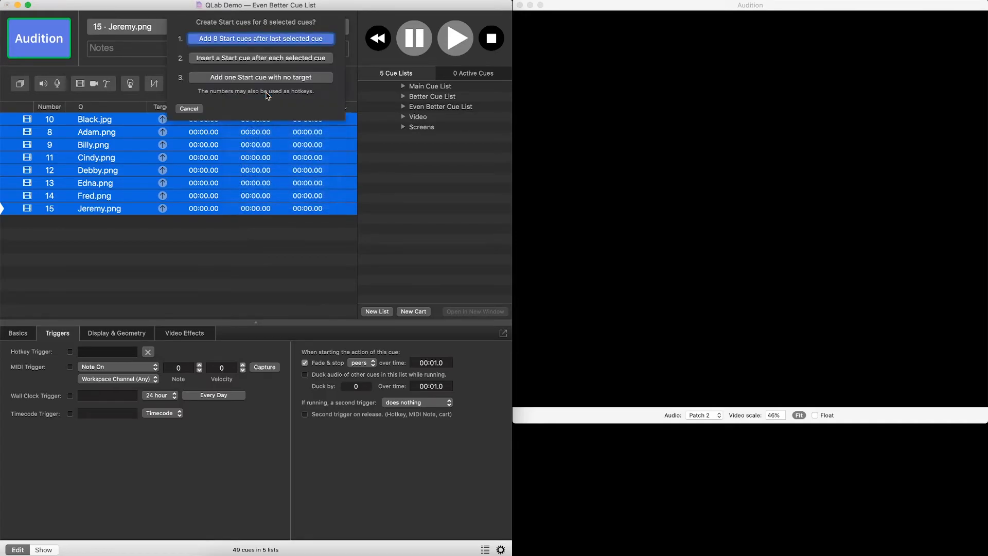
pyautogui.click(253, 41)
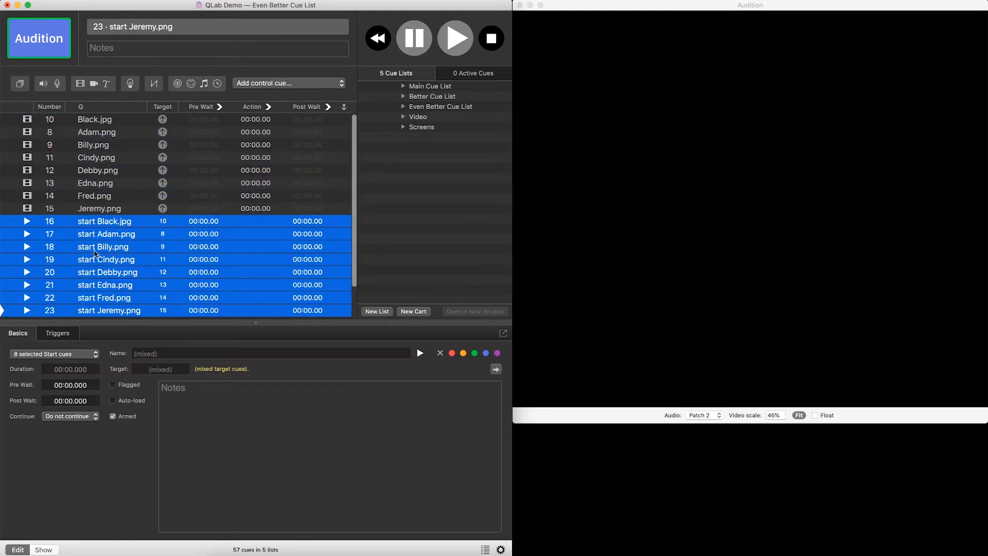
# - Group the eight slide video cues from Black.jpg through Jeremy.png into a Group cue
pyautogui.click(100, 119)
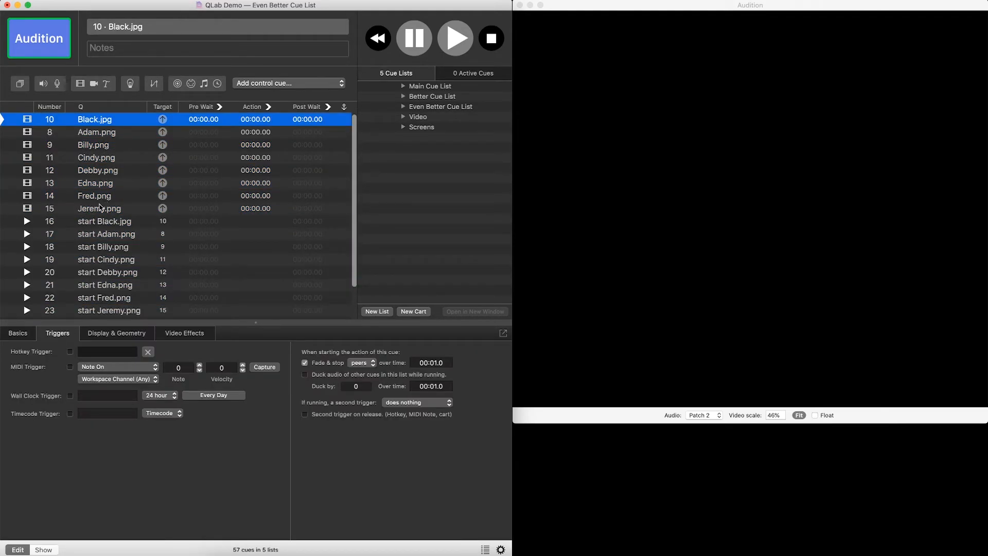
pyautogui.keyDown('shift'); pyautogui.click(101, 208); pyautogui.keyUp('shift')
pyautogui.click(22, 83)
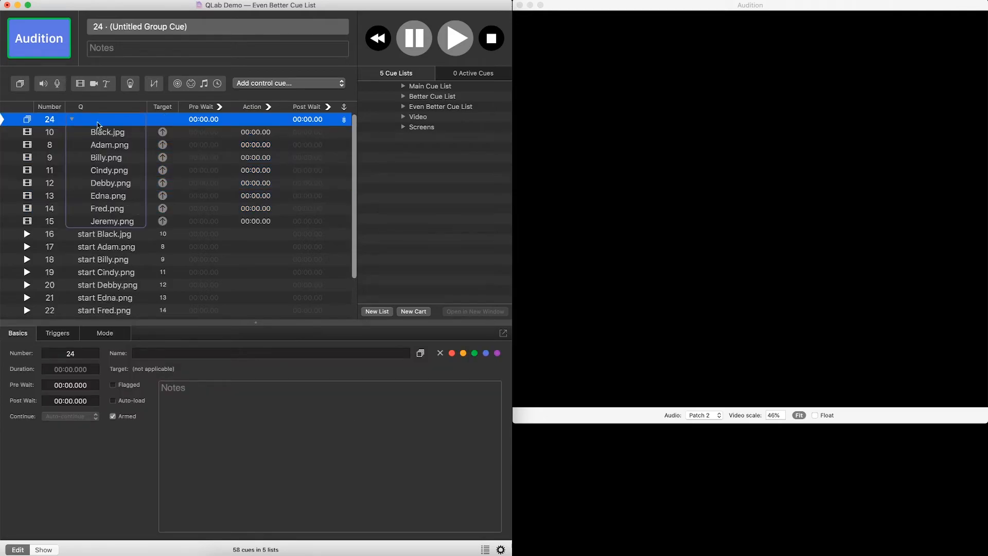
# - Play the grouped slide cues Black.jpg, Adam.png and Billy.png in sequence to test the crossfades
pyautogui.click(125, 134)
pyautogui.press('space')
pyautogui.press('space')
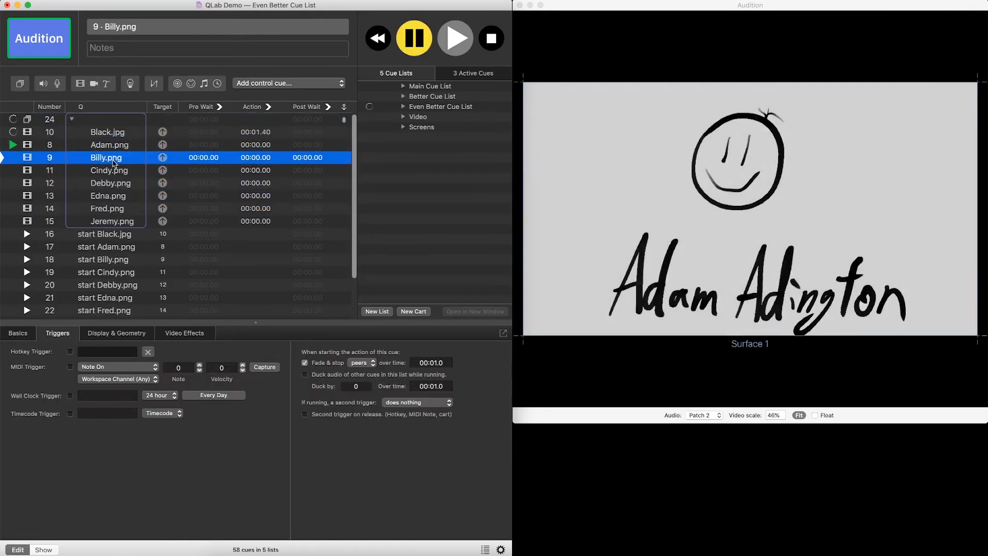
pyautogui.press('space')
# - Run the Start cues in order from start Black.jpg through start Edna.png to test triggering the grouped slides
pyautogui.click(113, 234)
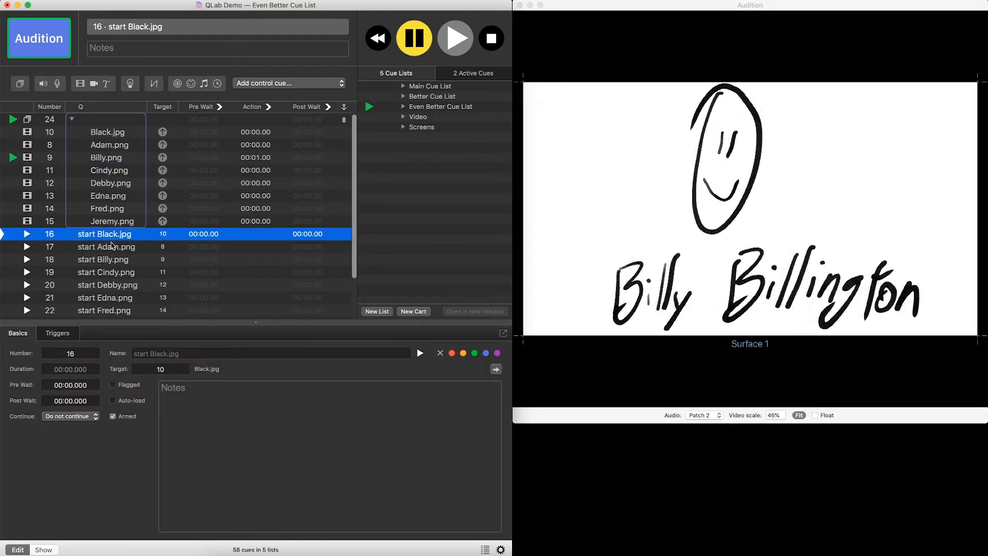
pyautogui.press('space')
pyautogui.press('space')
pyautogui.press('space')
pyautogui.press('space')
pyautogui.press('space')
pyautogui.press('space')
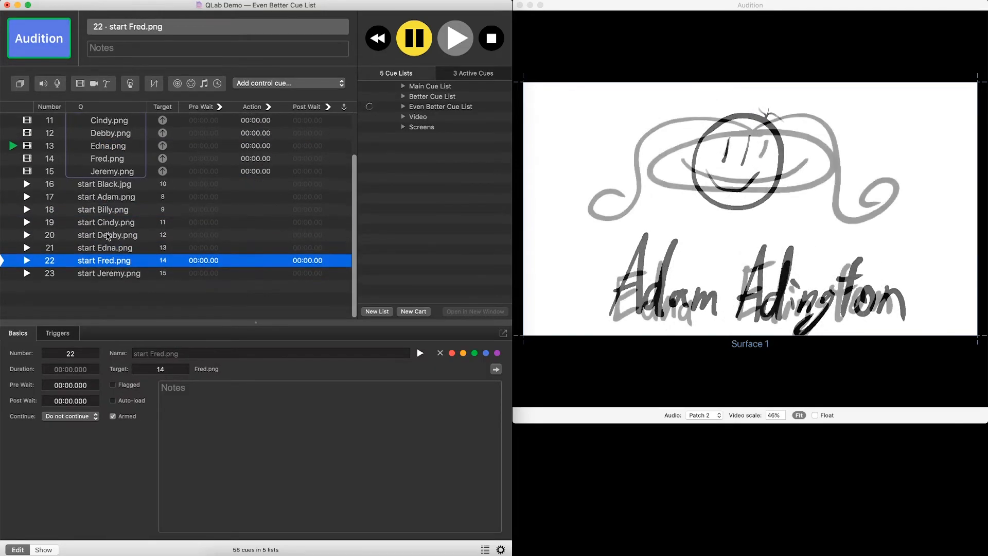
pyautogui.scroll(1, 112, 242)
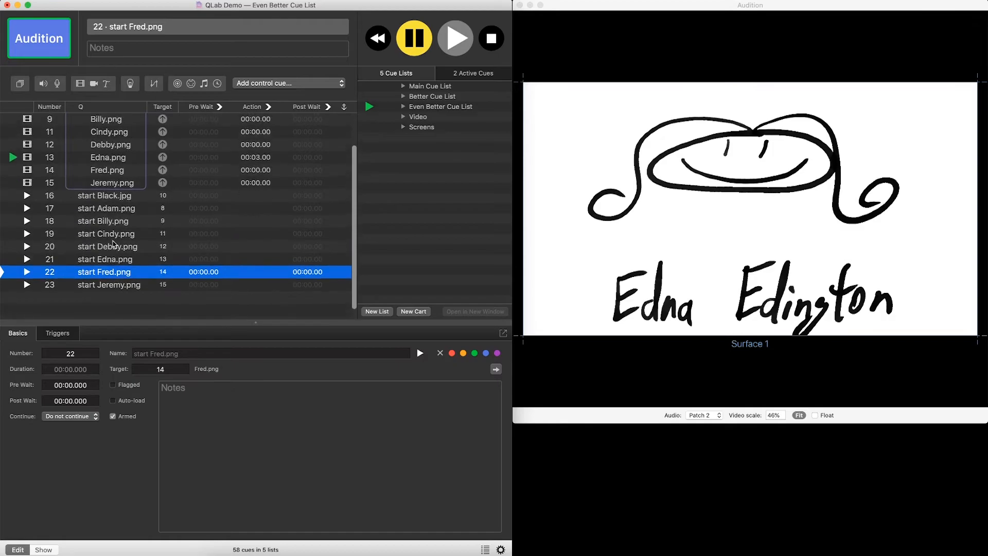
pyautogui.scroll(3, 113, 244)
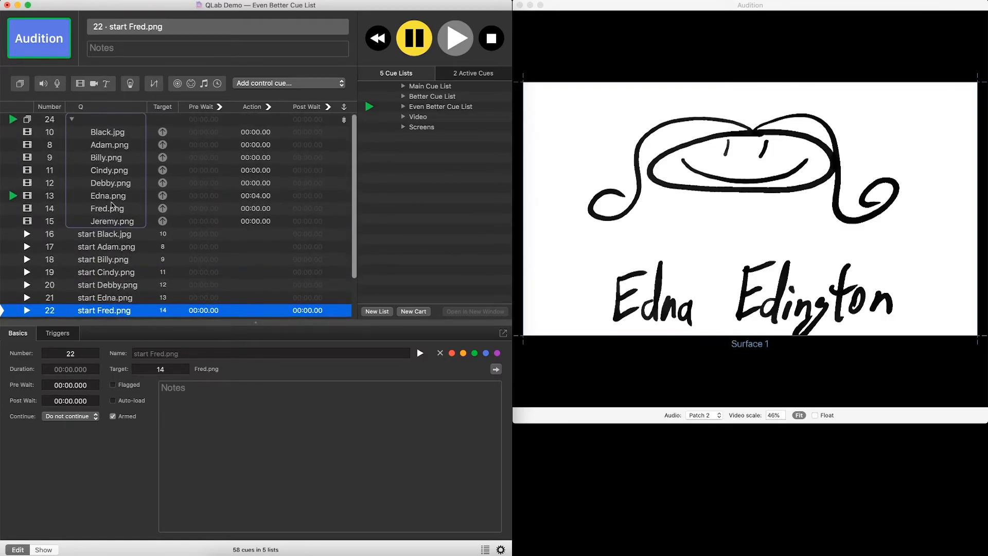
# - Move the eight slide cues from Black.jpg through Jeremy.png into the Video cue list and show that list
pyautogui.click(103, 134)
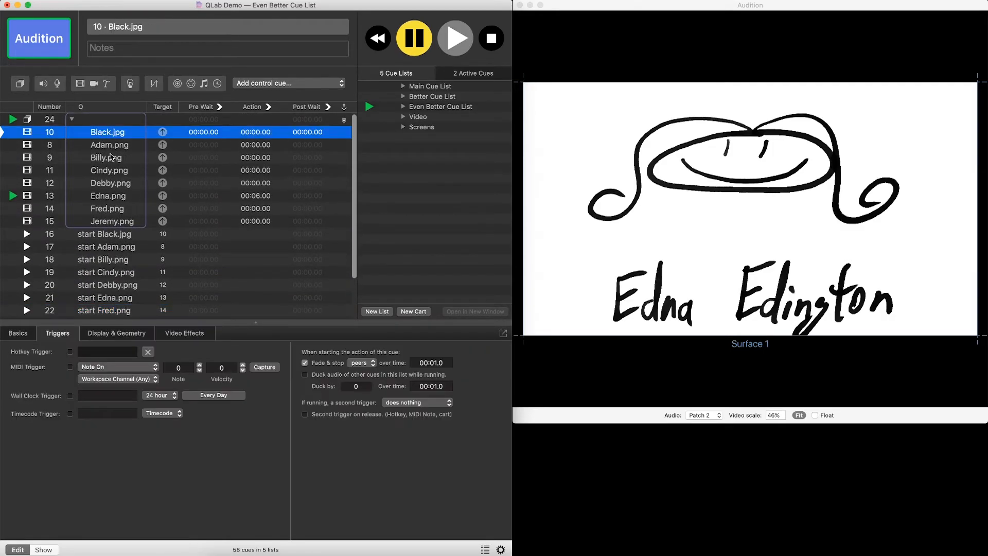
pyautogui.keyDown('shift'); pyautogui.click(109, 223); pyautogui.keyUp('shift')
pyautogui.moveTo(277, 137); pyautogui.dragTo(420, 121)
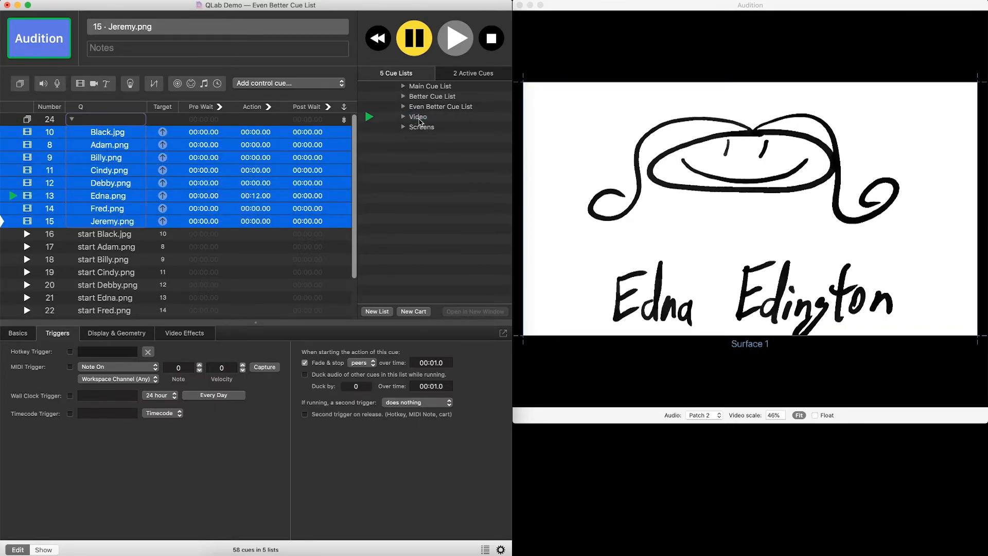
pyautogui.click(420, 119)
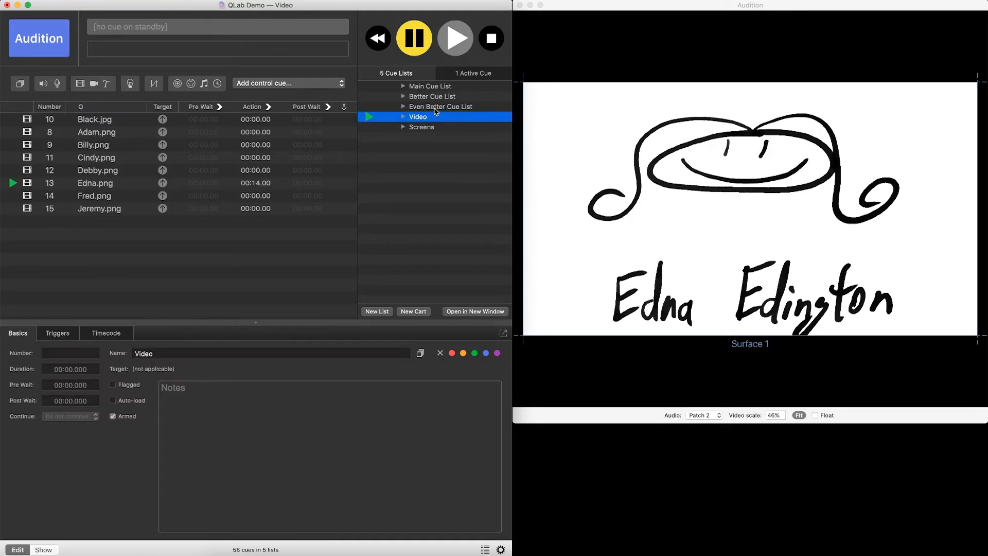
# - Delete the emptied Group cue 24 from the Even Better Cue List
pyautogui.click(434, 111)
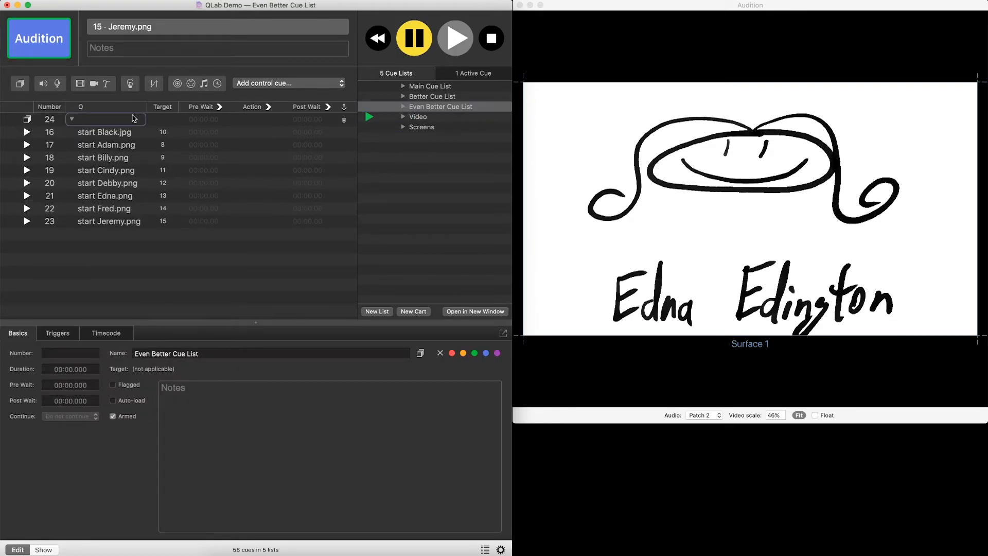
pyautogui.click(132, 119)
pyautogui.press('Delete')
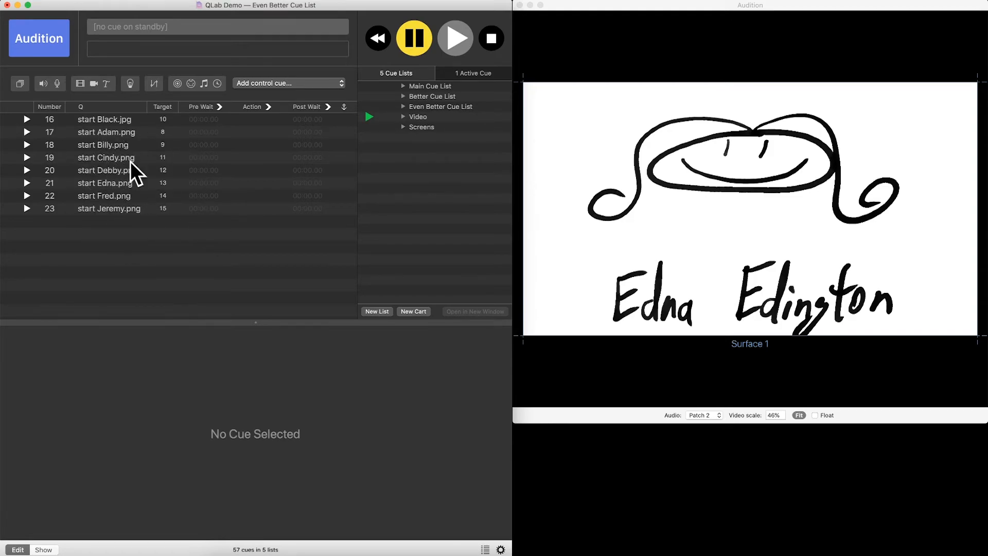
# - Add BORDER MASK.png from the Video Slides folder as a video cue after start Jeremy.png in the Even Better Cue List
pyautogui.click(135, 231)
pyautogui.press('shift+super+a')
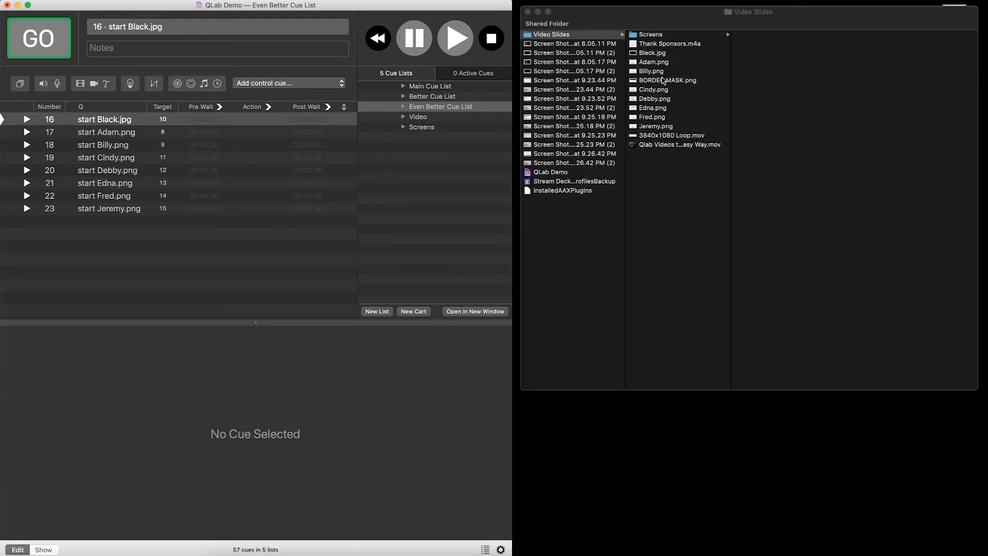
pyautogui.moveTo(663, 81); pyautogui.dragTo(204, 273)
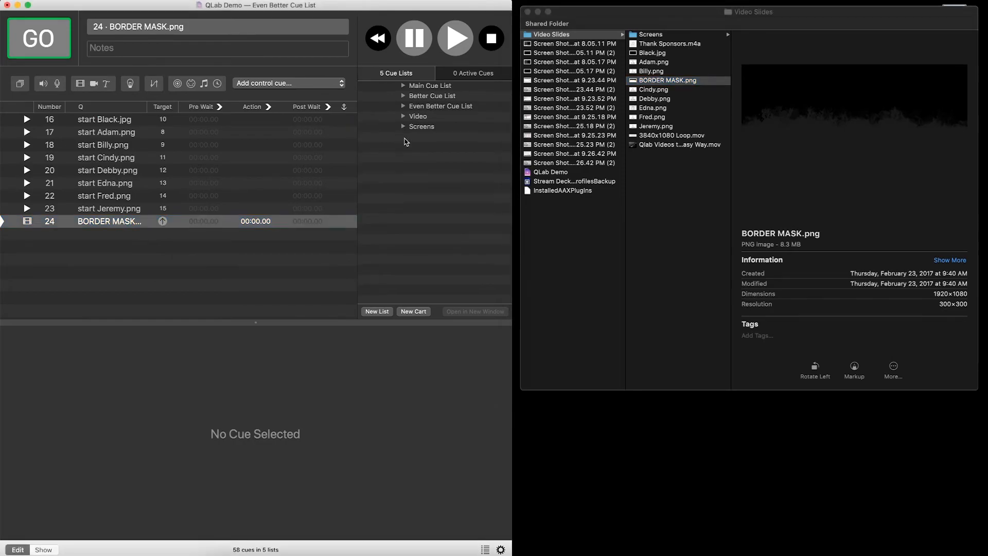
pyautogui.press('shift+super+a')
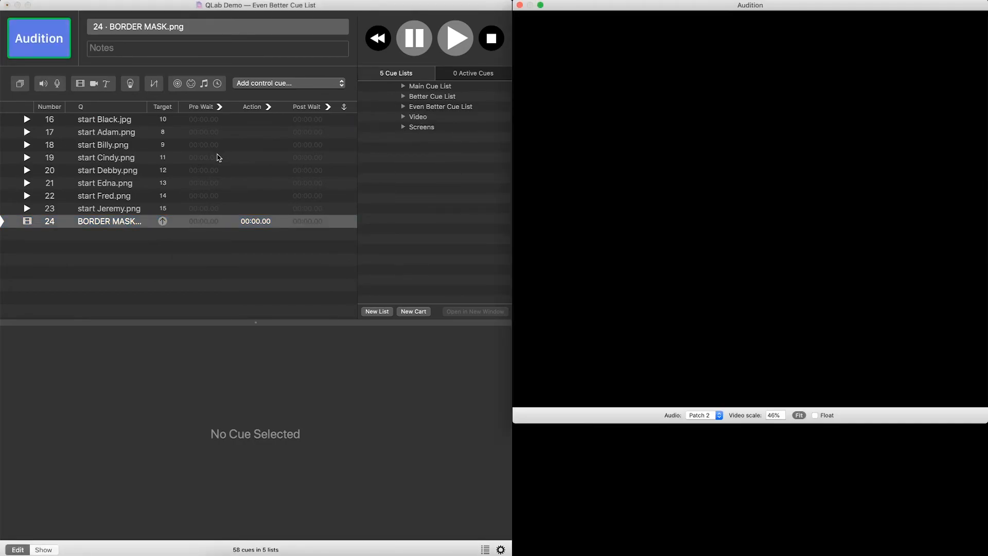
# - Play the start Adam.png cue and the BORDER MASK.png cue together to check how the mask displays
pyautogui.click(99, 133)
pyautogui.click(100, 134)
pyautogui.press('space')
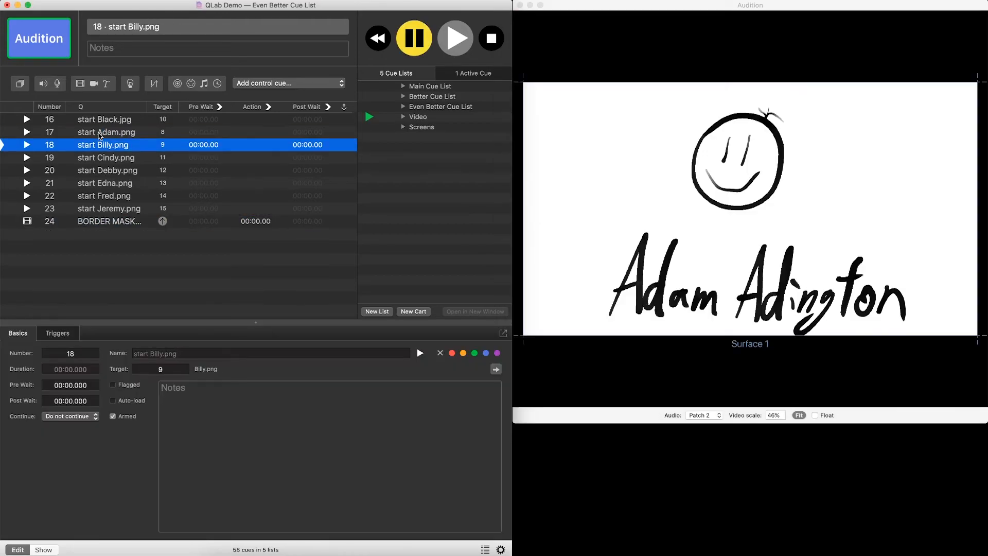
pyautogui.click(104, 221)
pyautogui.press('space')
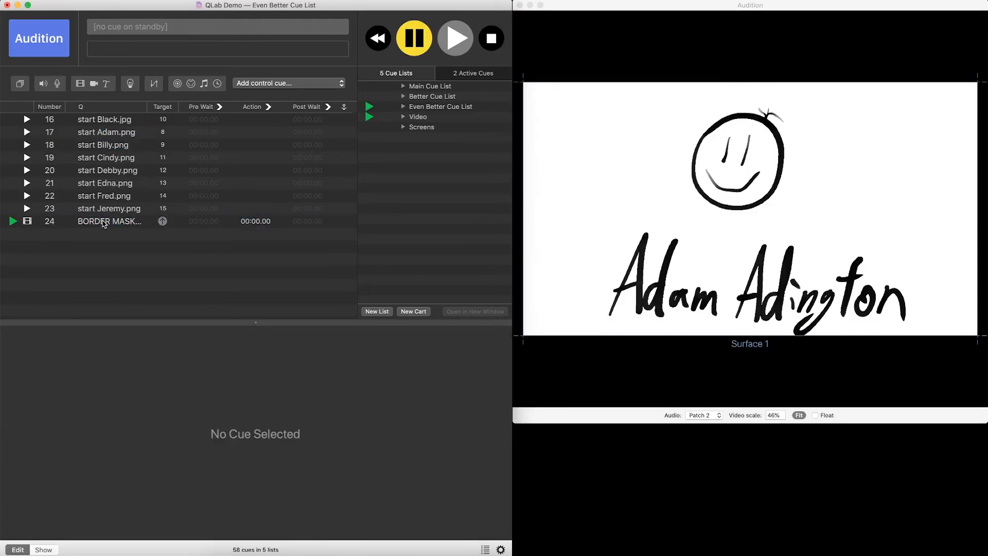
# - Set the BORDER MASK.png cue to layer 1 with custom geometry and a vertical translation of 348.3
pyautogui.click(111, 224)
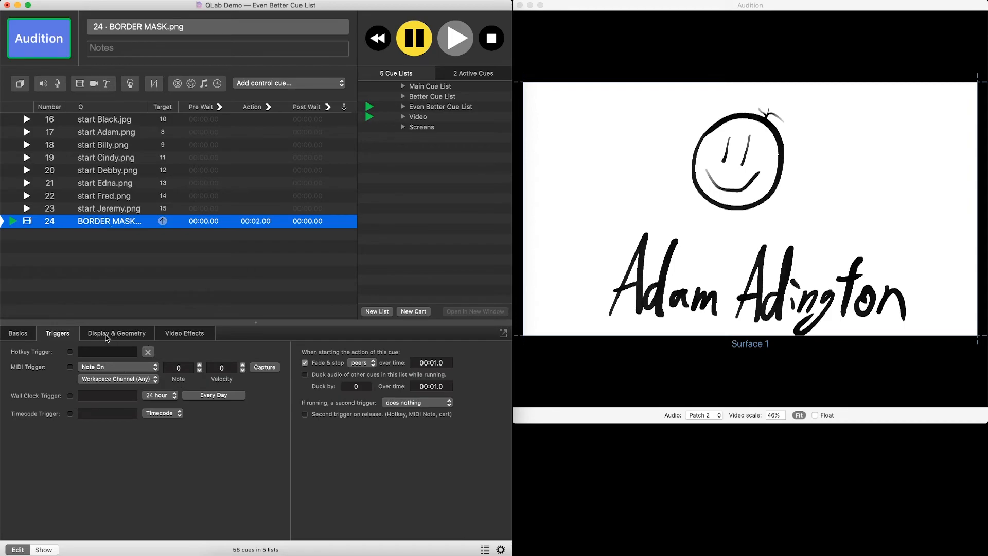
pyautogui.click(108, 335)
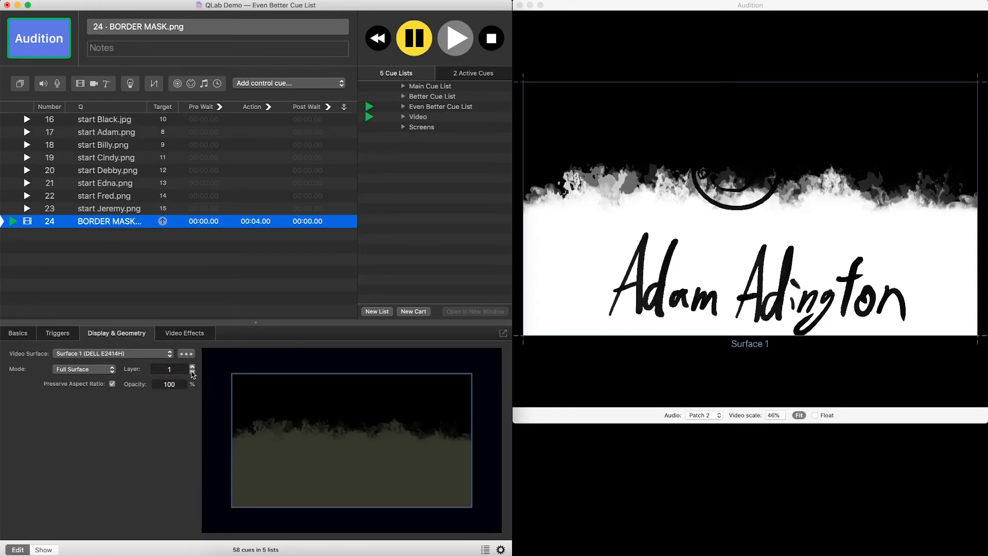
pyautogui.click(69, 336)
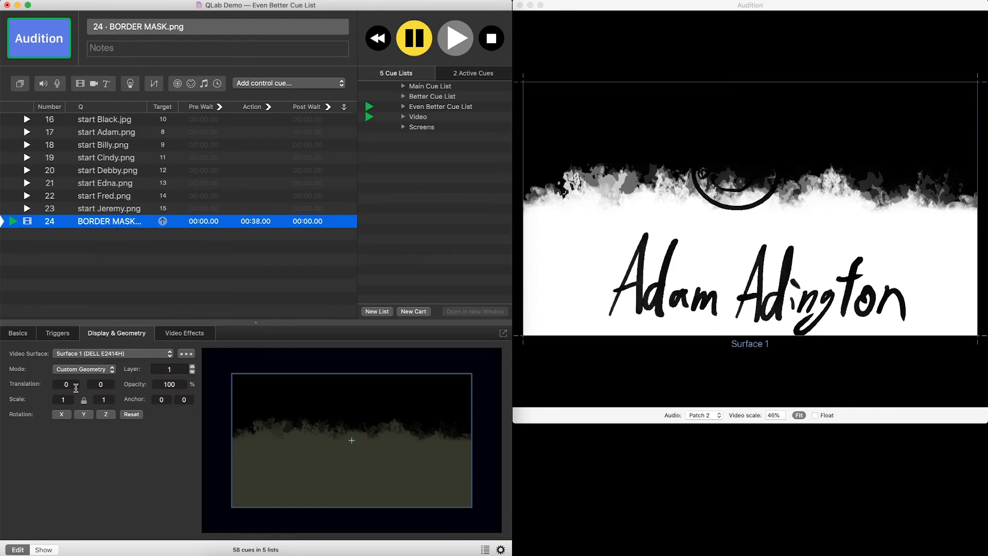
pyautogui.moveTo(97, 385); pyautogui.dragTo(99, 207)
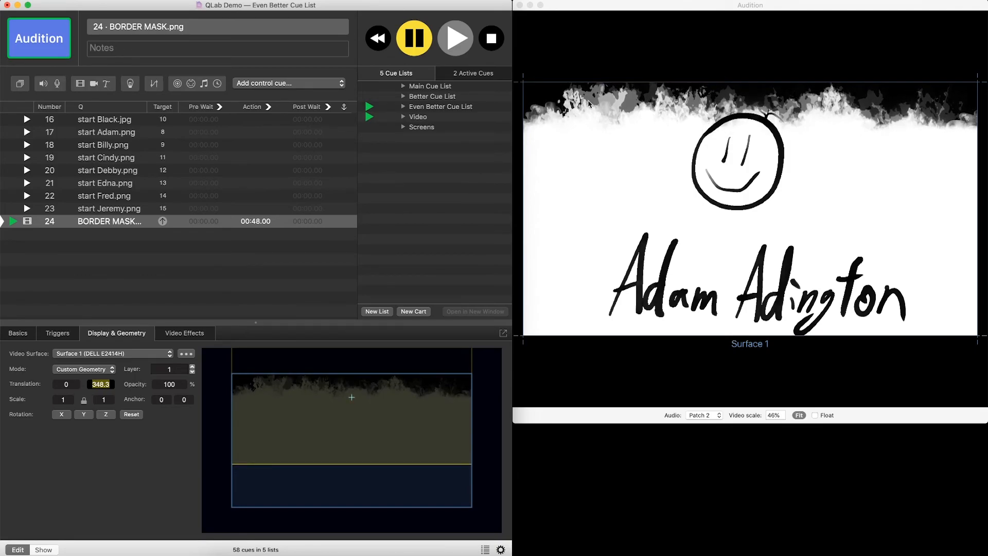
pyautogui.click(123, 255)
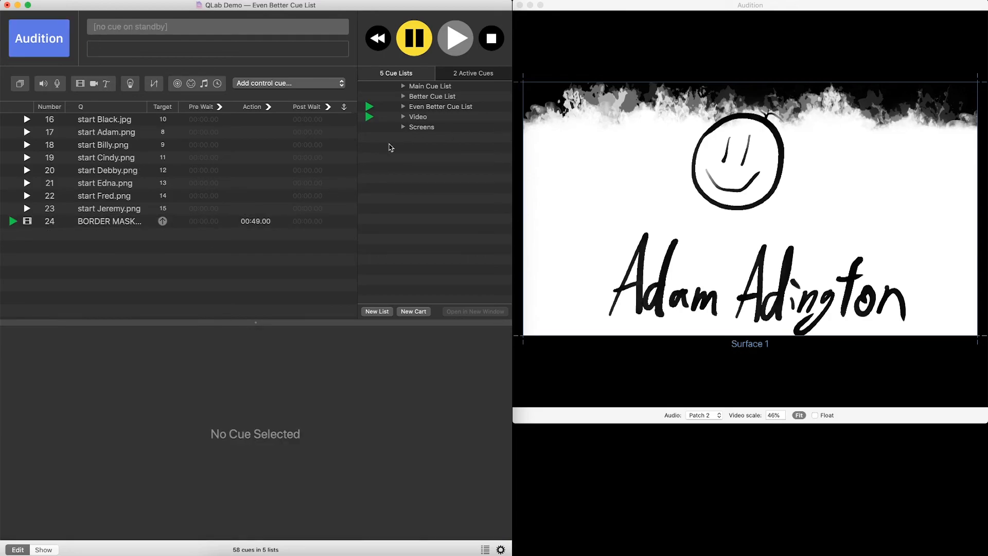
# - With the border mask running, trigger the Even Better Cue List's Start cues for Billy.png, Debby.png and Billy.png again
pyautogui.click(427, 119)
pyautogui.press('Up')
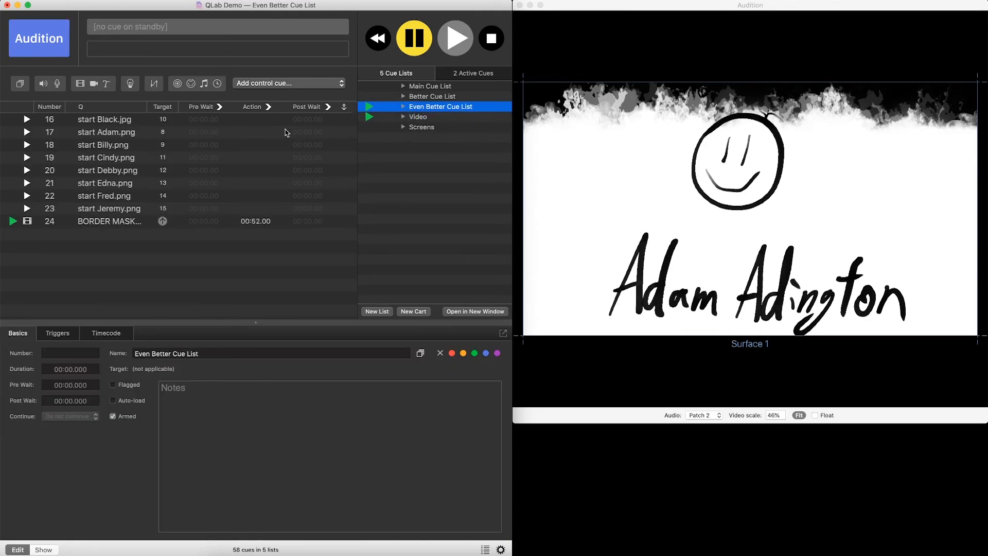
pyautogui.click(137, 148)
pyautogui.press('space')
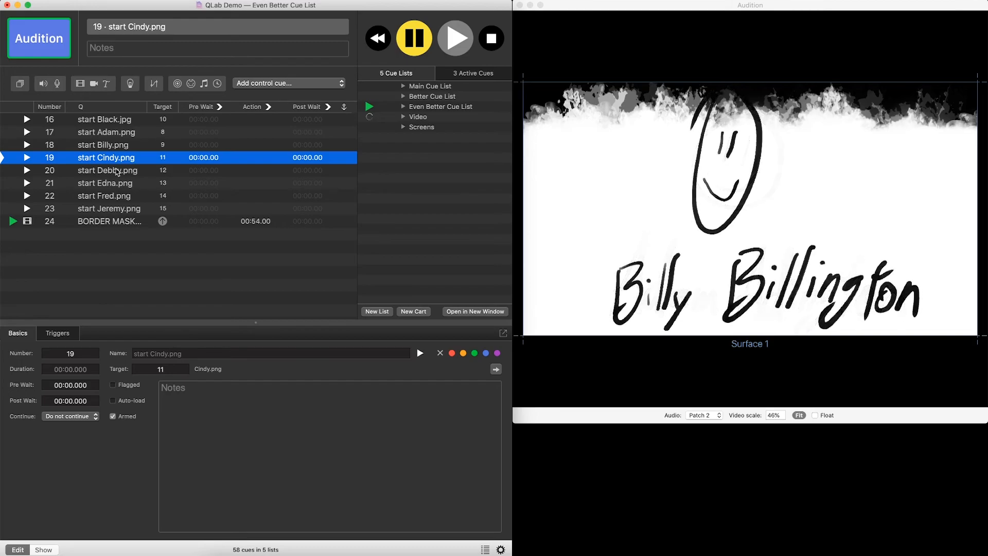
pyautogui.click(118, 173)
pyautogui.press('space')
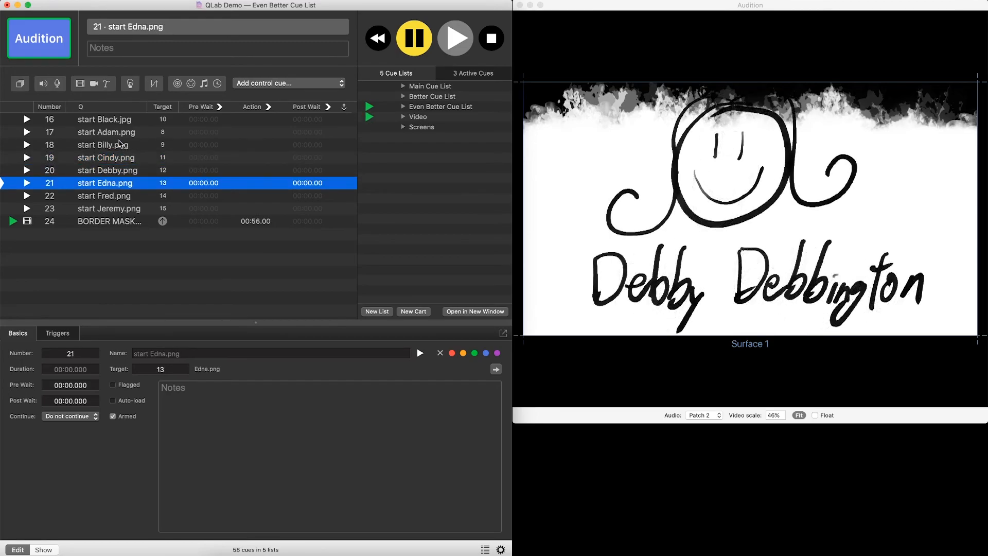
pyautogui.click(120, 145)
pyautogui.press('space')
# - Trigger the Start cues for Edna.png, Adam.png and Debby.png under the mask, and reopen the BORDER MASK.png cue's geometry settings
pyautogui.click(114, 181)
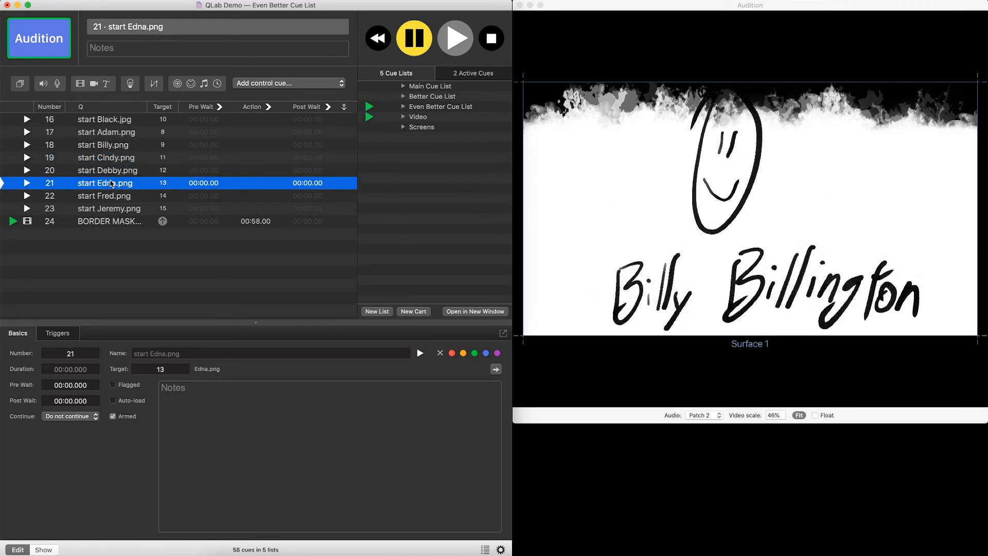
pyautogui.press('space')
pyautogui.click(110, 133)
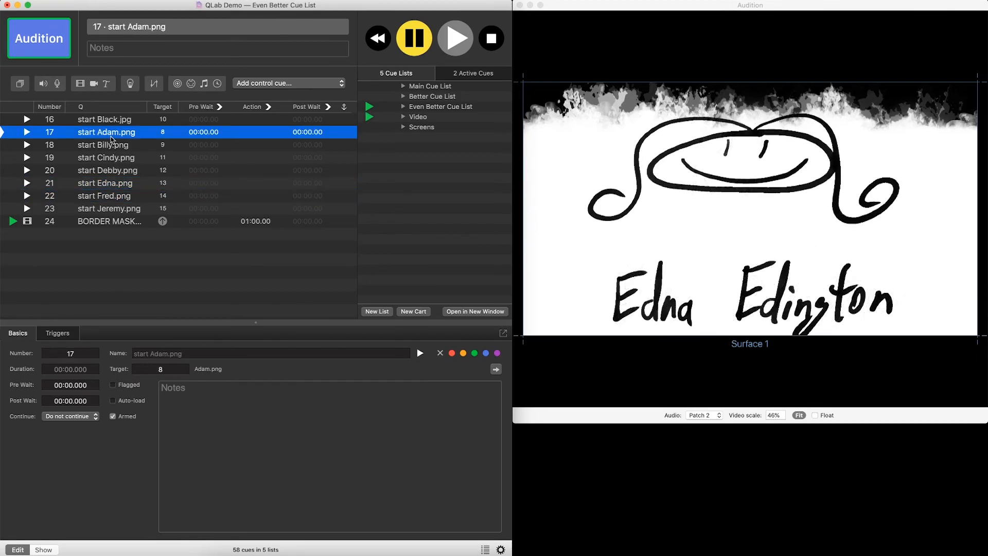
pyautogui.click(112, 147)
pyautogui.click(114, 170)
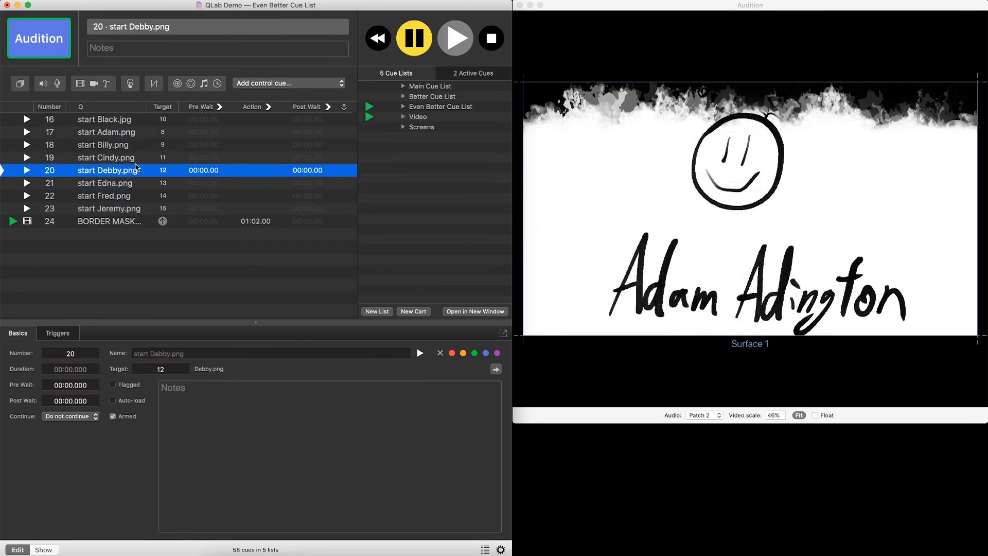
pyautogui.press('space')
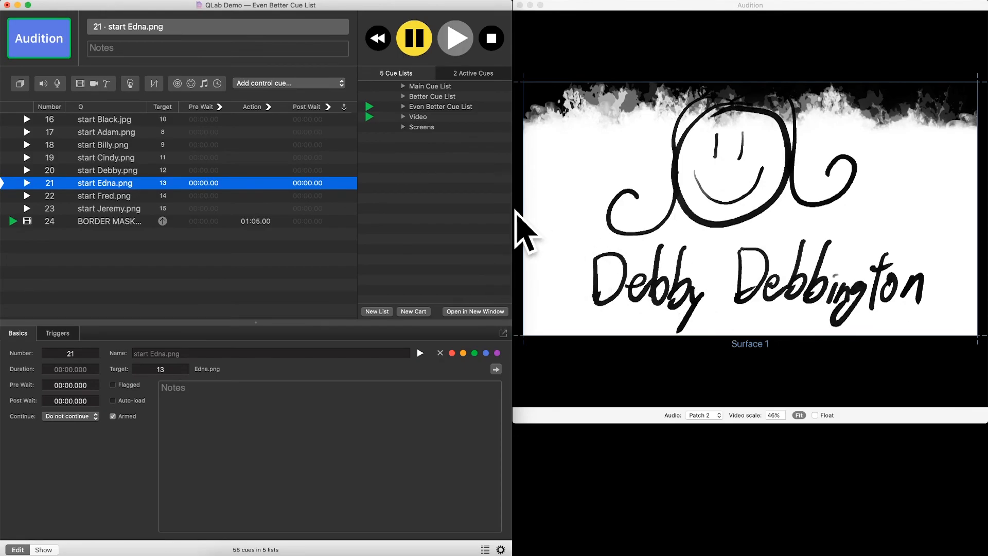
pyautogui.click(103, 224)
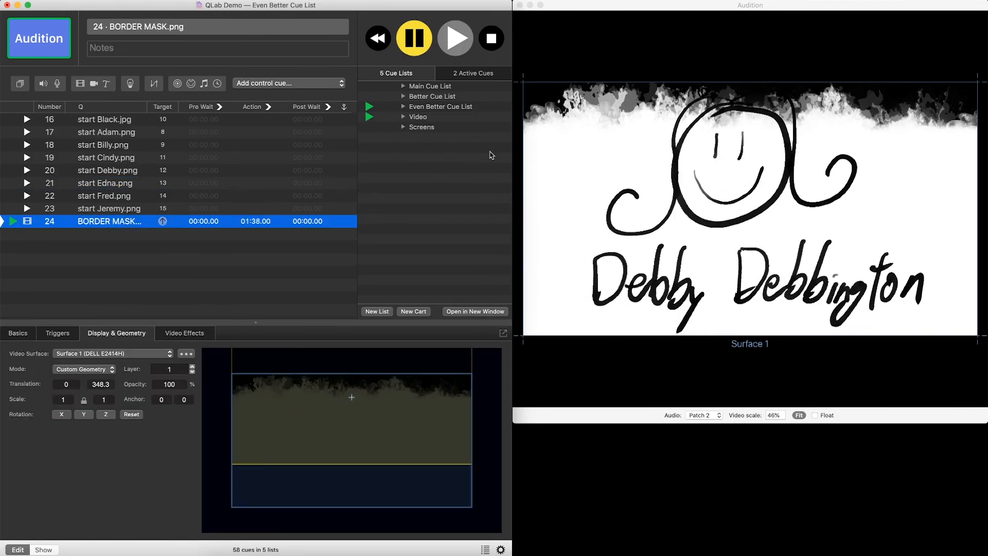